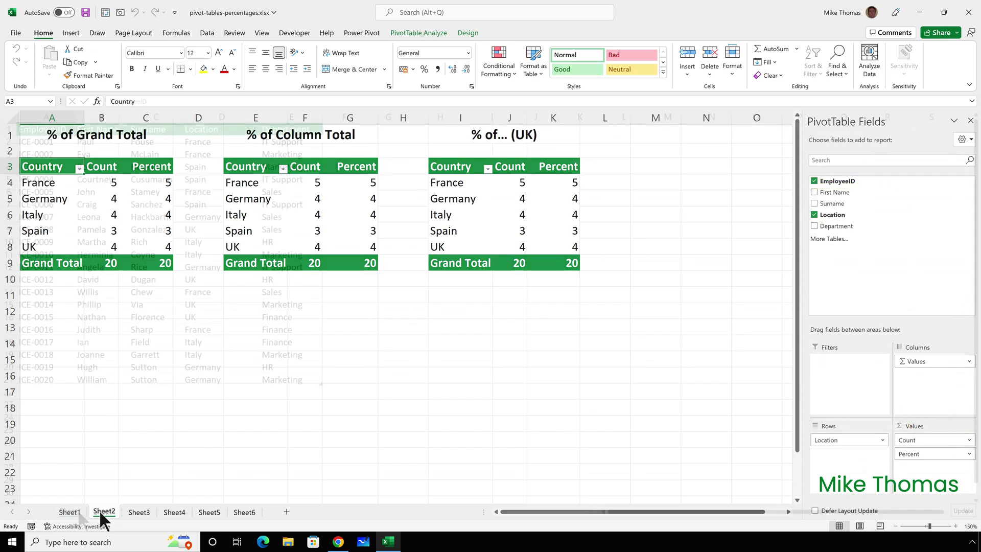
# - On Sheet2, show the Percent values of the "% of Grand Total" pivot table as % of Grand Total
pyautogui.click(77, 510)
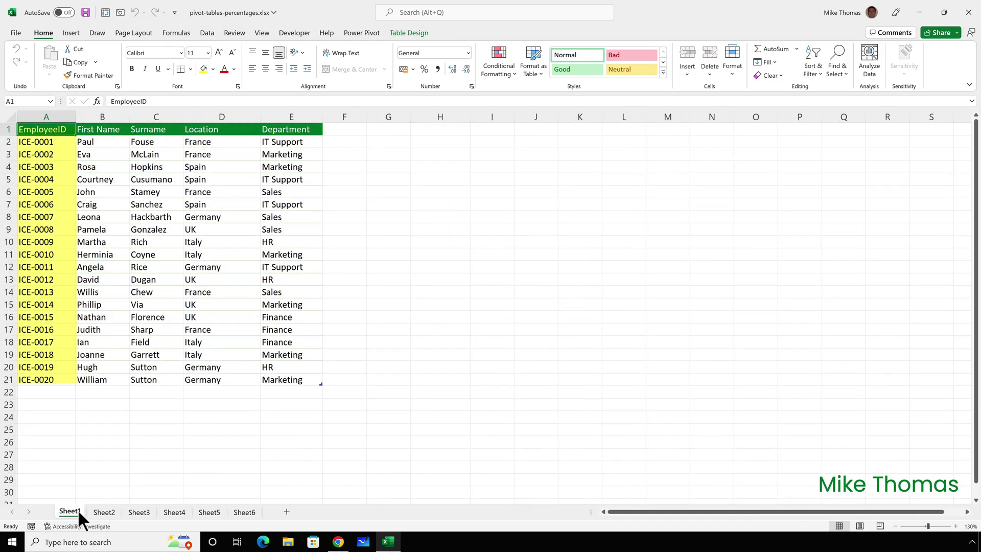
pyautogui.click(101, 511)
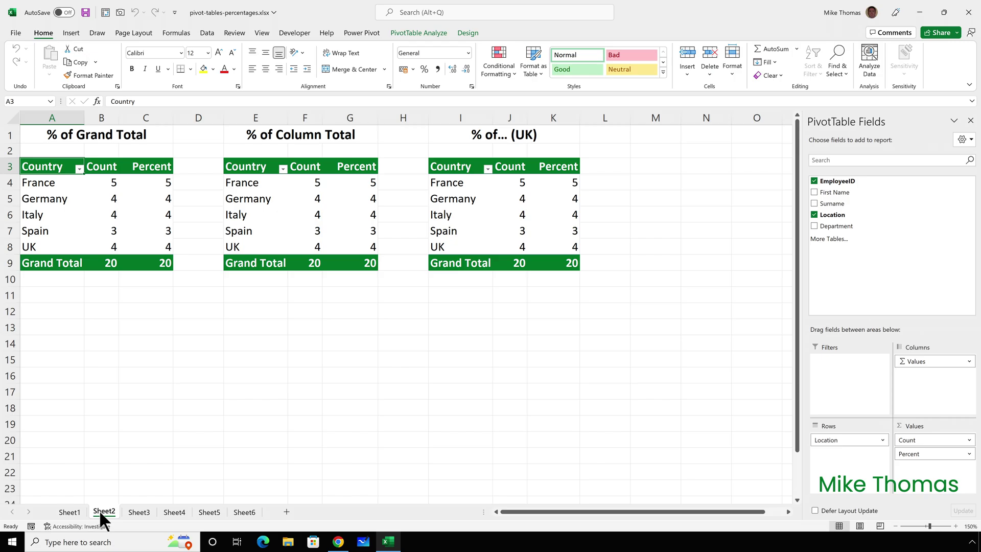
pyautogui.click(165, 199)
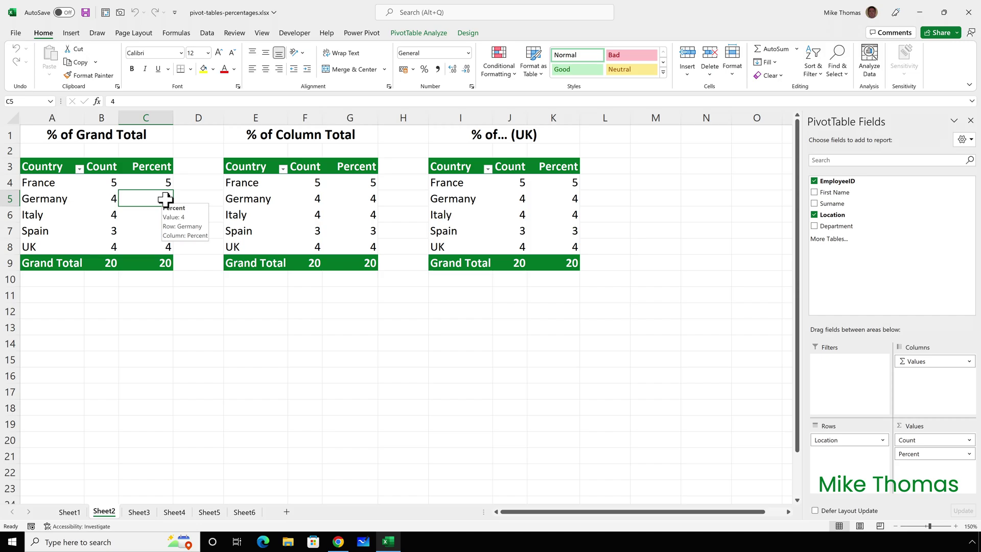
pyautogui.rightClick(166, 199)
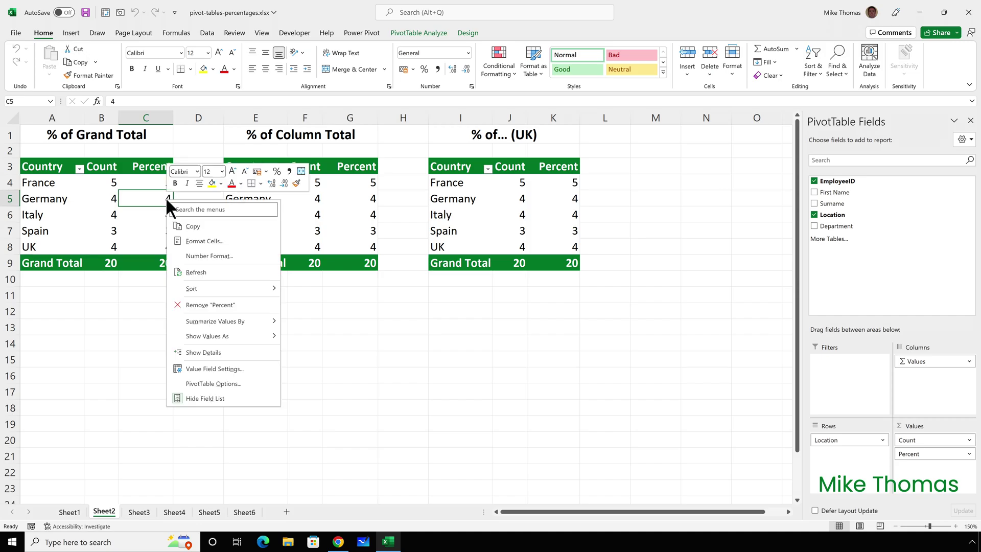
pyautogui.moveTo(231, 335)
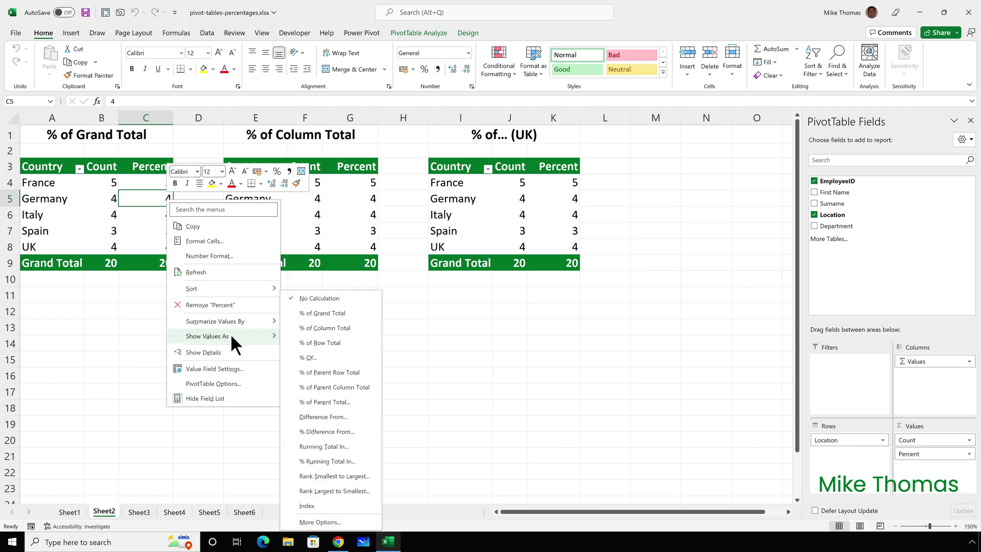
pyautogui.click(327, 312)
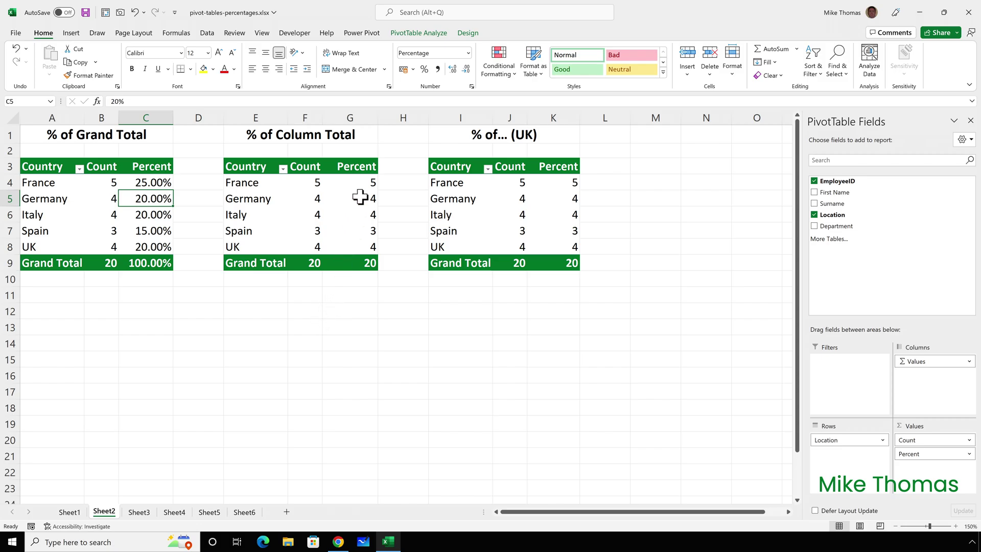
# - Show the Percent values of the "% of Column Total" pivot table as % of Column Total
pyautogui.moveTo(360, 196)
pyautogui.rightClick(361, 198)
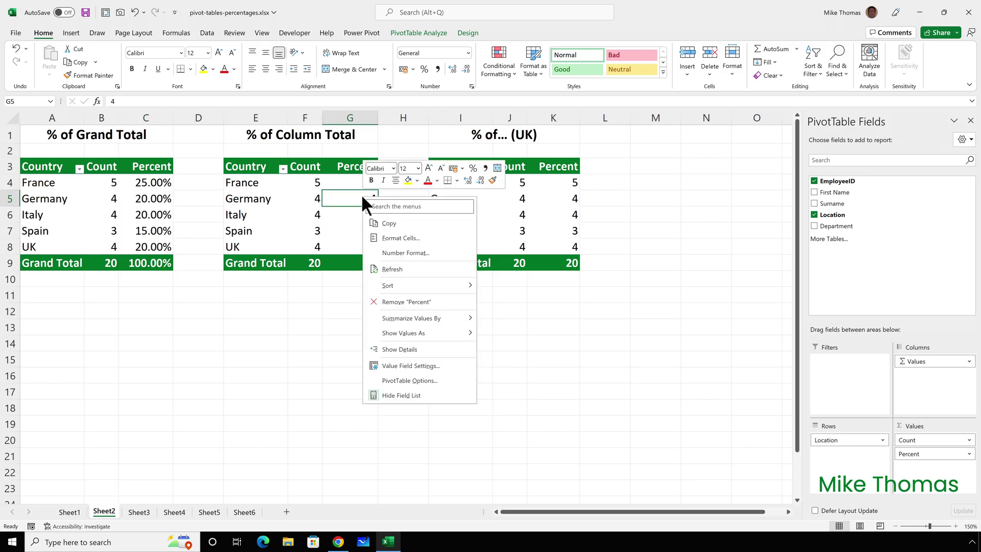
pyautogui.moveTo(419, 332)
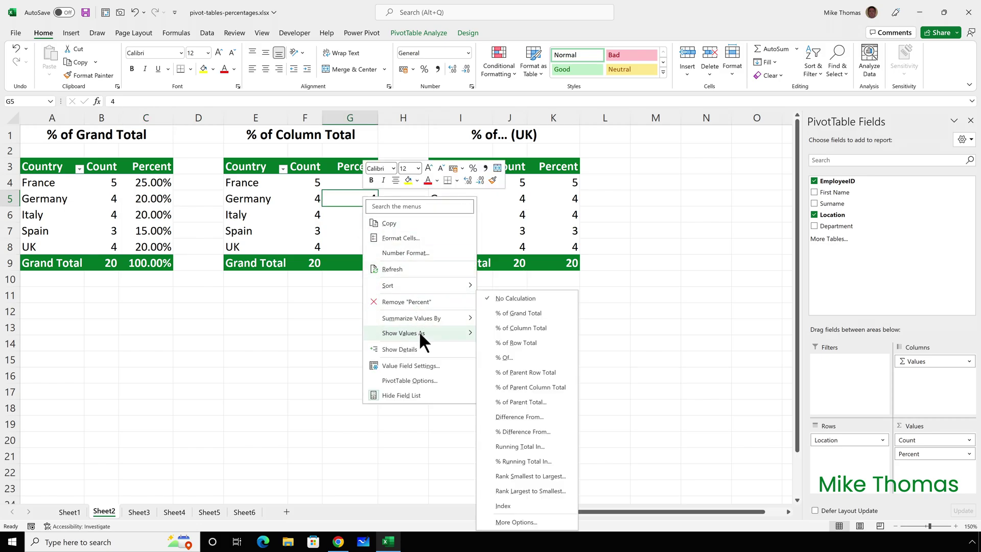
pyautogui.click(527, 329)
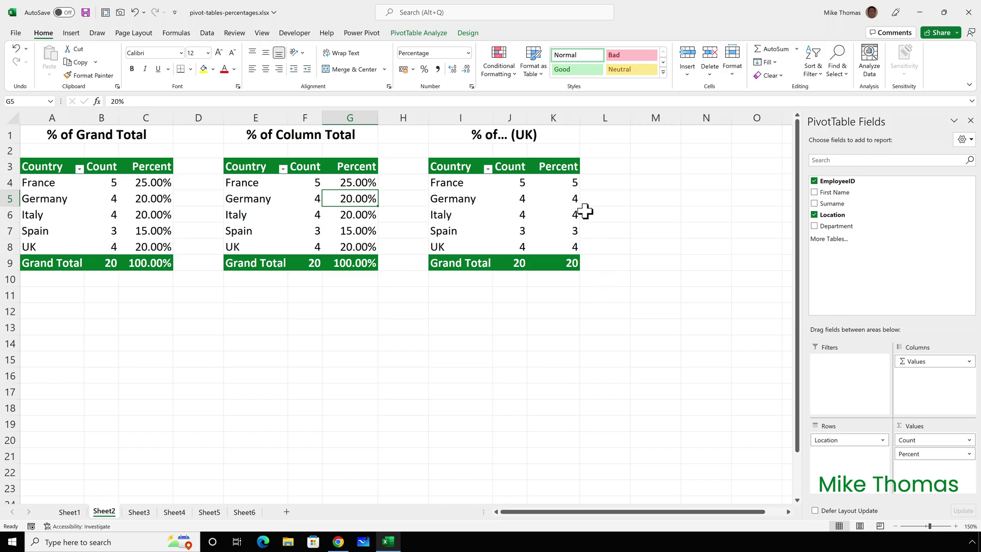
# - Show the Percent values of the "% of... (UK)" pivot table as % Of, with base field Location and base item UK
pyautogui.rightClick(572, 200)
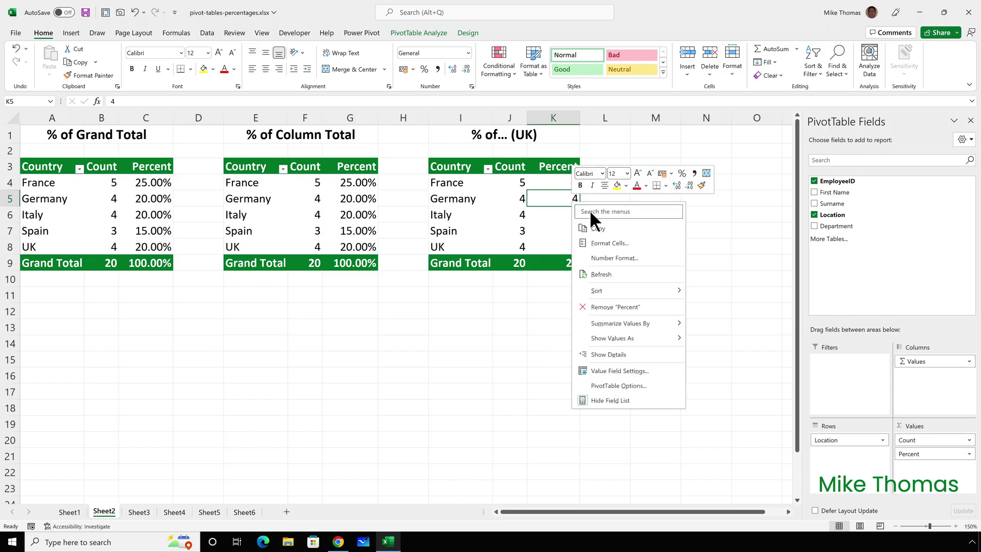
pyautogui.moveTo(627, 339)
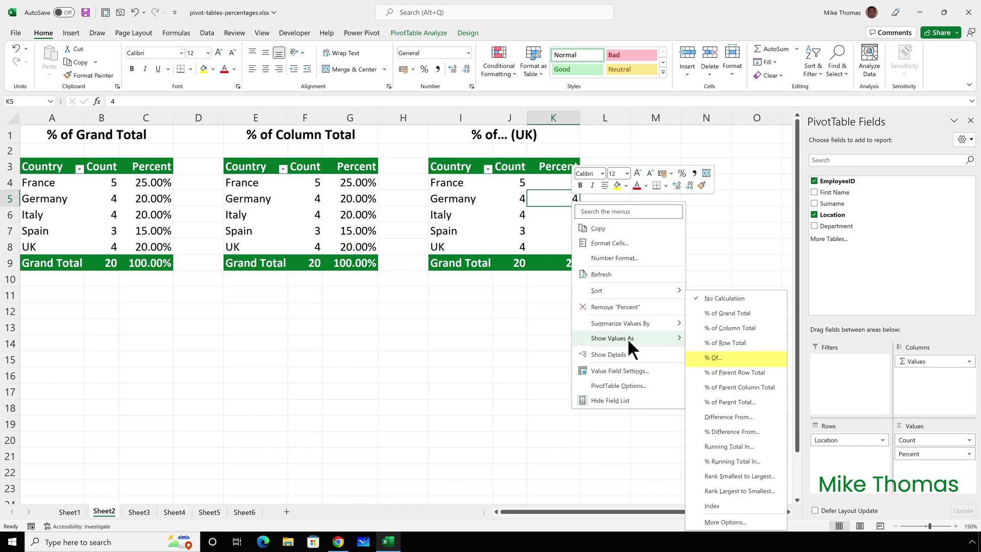
pyautogui.click(712, 358)
pyautogui.click(497, 336)
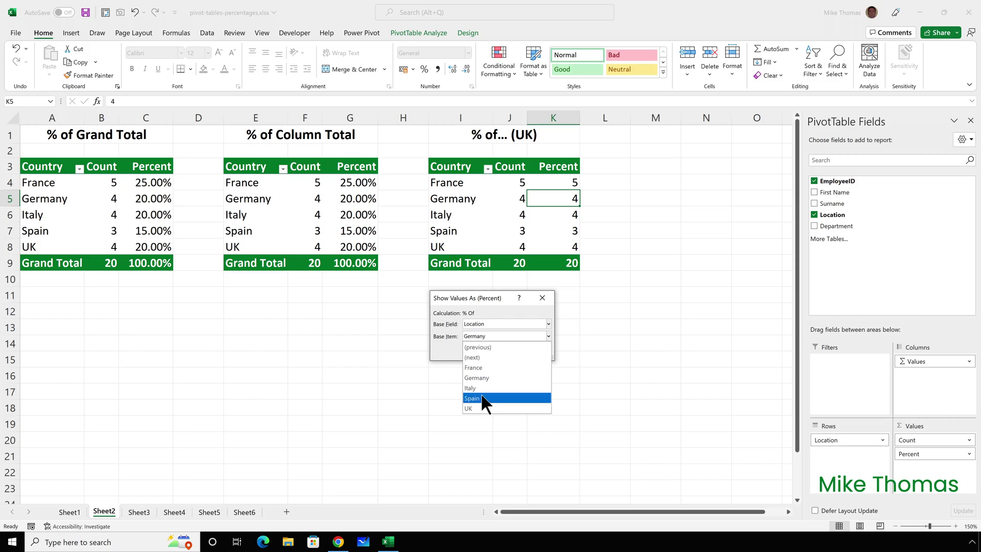
pyautogui.click(479, 407)
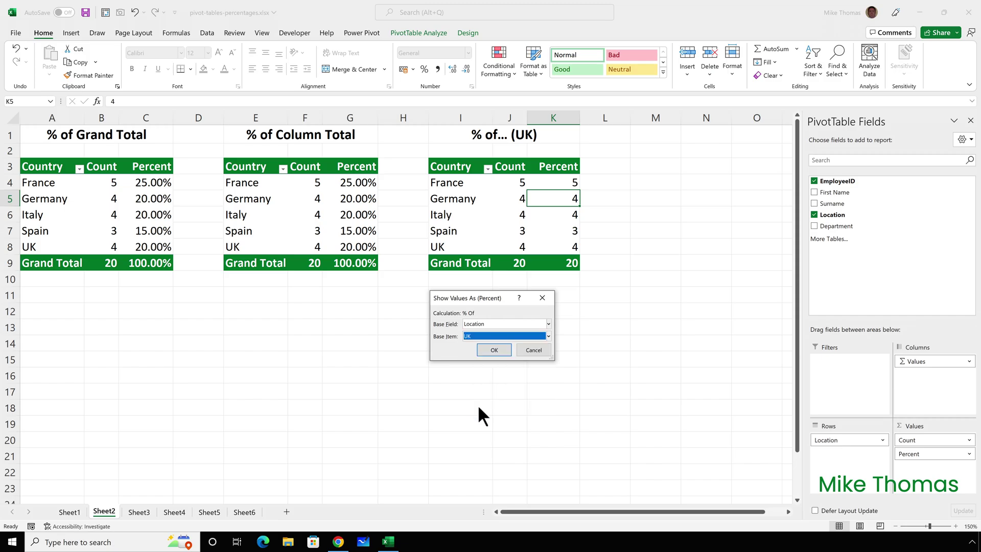
pyautogui.click(501, 349)
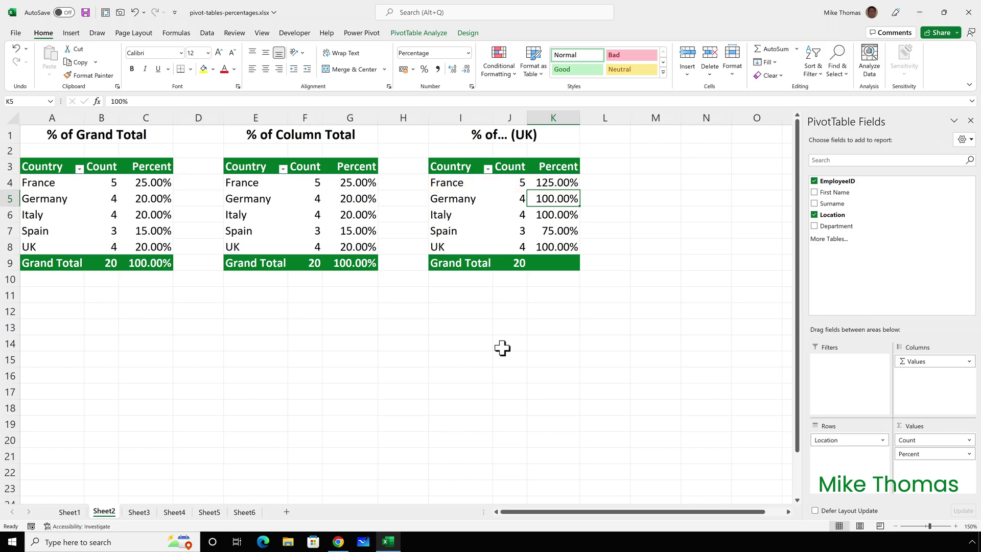
# - Insert a pivot table from the tblEmployees table on Sheet1, placing it on the existing Sheet3 at cell A3
pyautogui.click(139, 511)
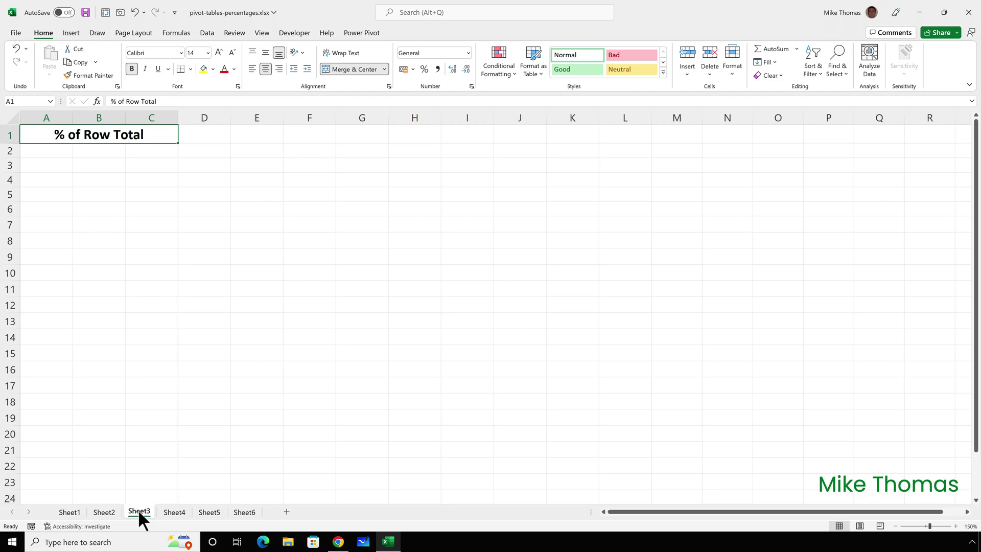
pyautogui.click(74, 511)
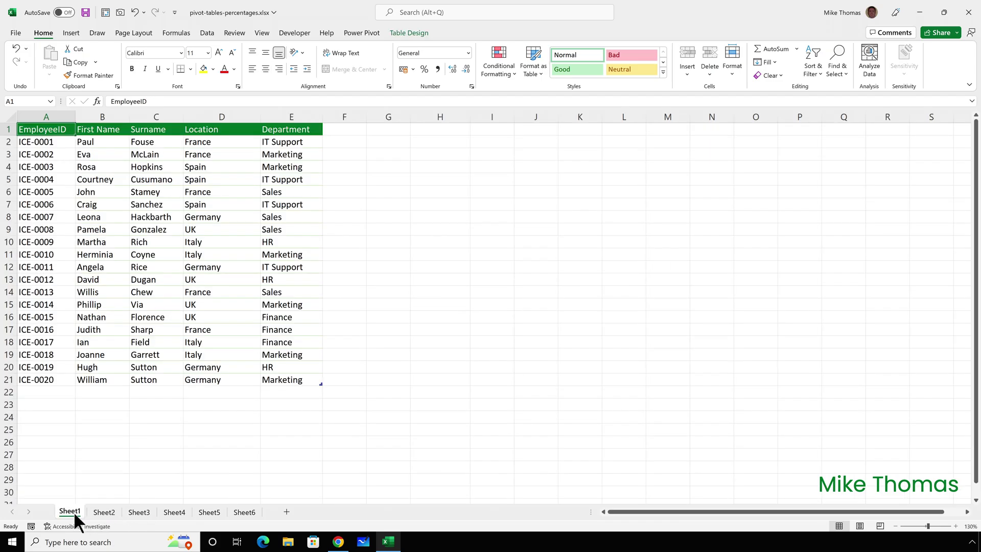
pyautogui.click(71, 33)
pyautogui.click(26, 53)
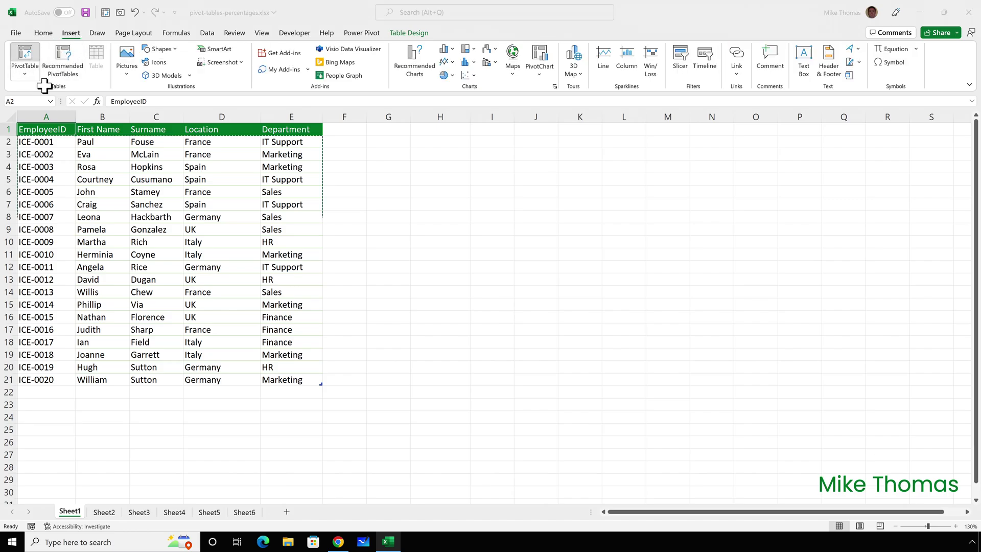
pyautogui.click(415, 330)
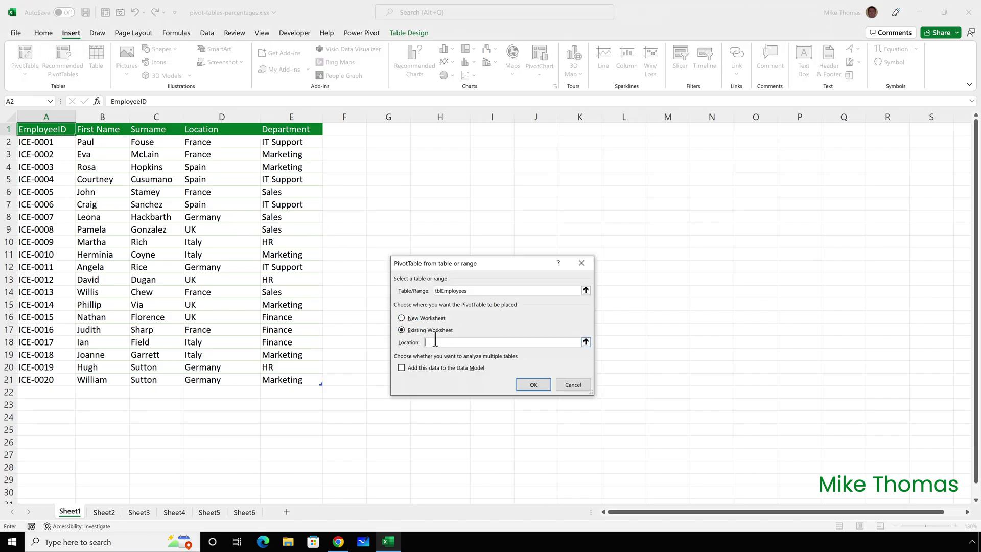
pyautogui.click(139, 511)
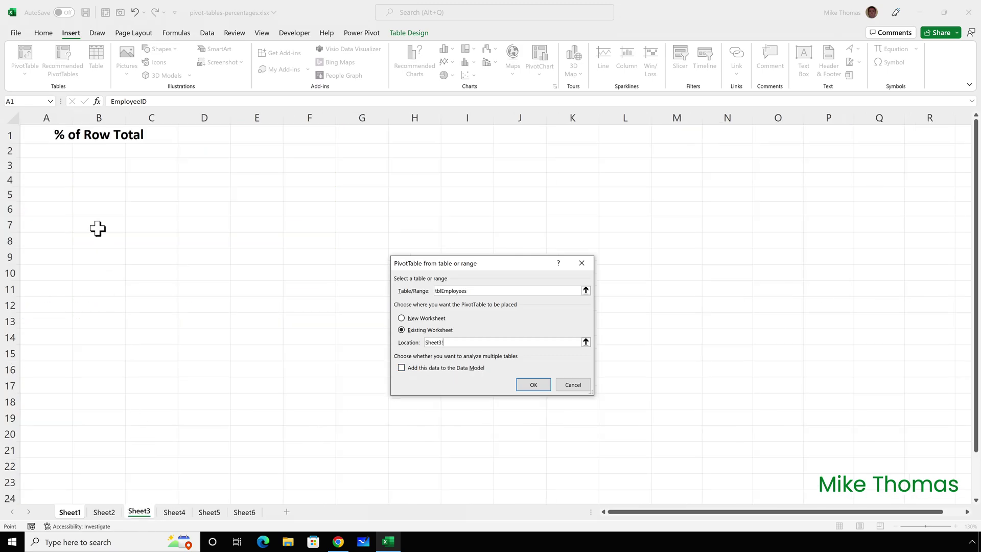
pyautogui.click(46, 164)
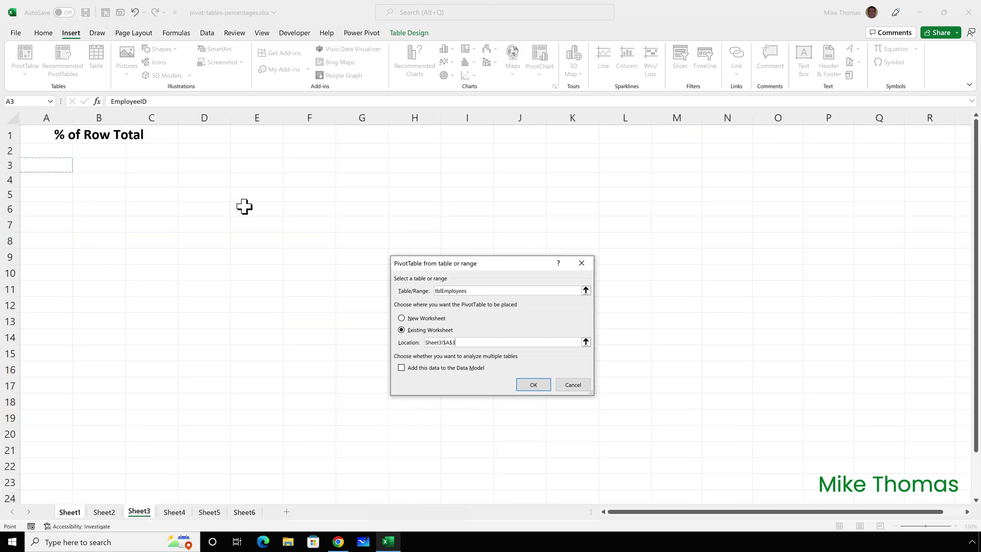
pyautogui.click(532, 385)
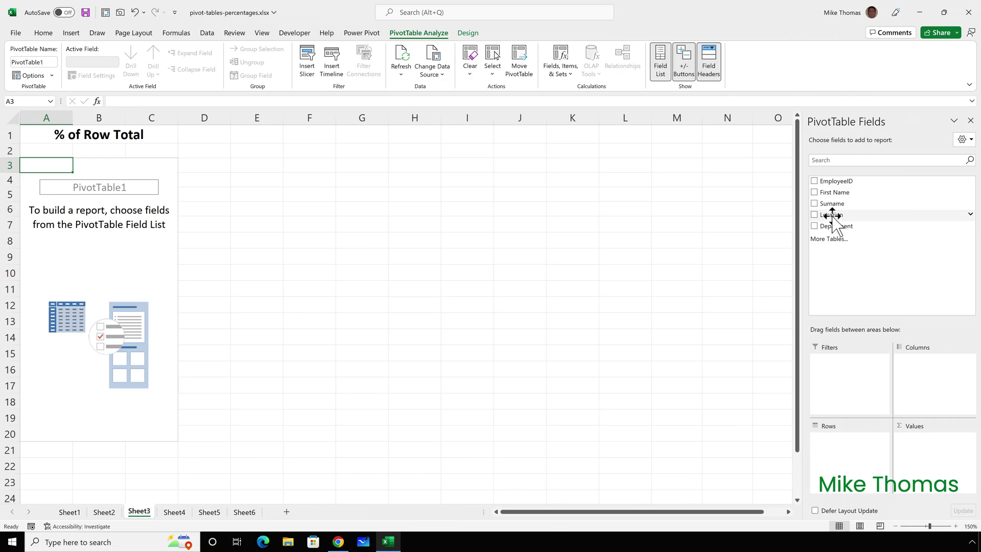
# - Add Location to the new pivot table's columns and EmployeeID twice to its values
pyautogui.moveTo(833, 217); pyautogui.dragTo(930, 365)
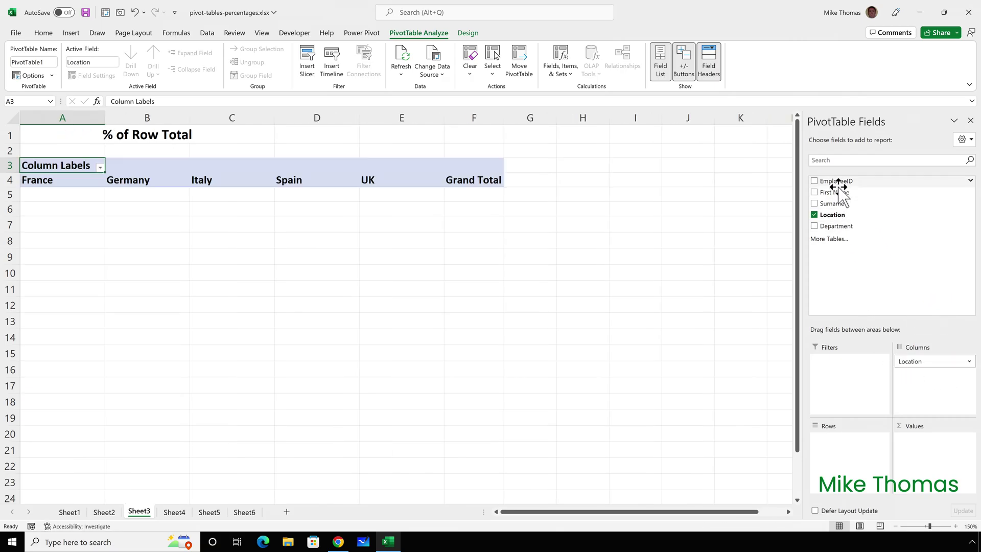
pyautogui.moveTo(839, 182); pyautogui.dragTo(937, 467)
pyautogui.moveTo(829, 179); pyautogui.dragTo(953, 487)
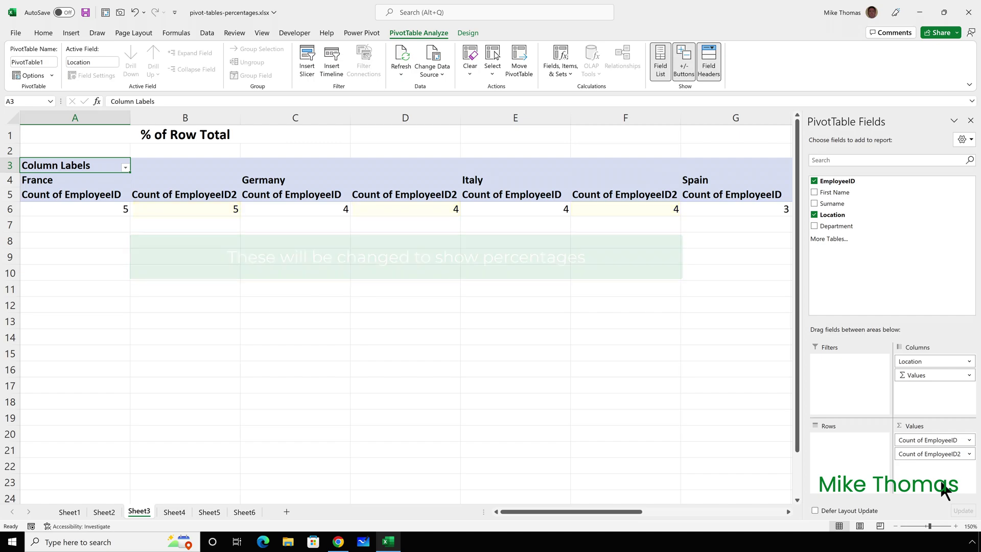
# - Rename the two EmployeeID value fields Count and Percent, and move the Values field from the columns to the rows
pyautogui.click(97, 197)
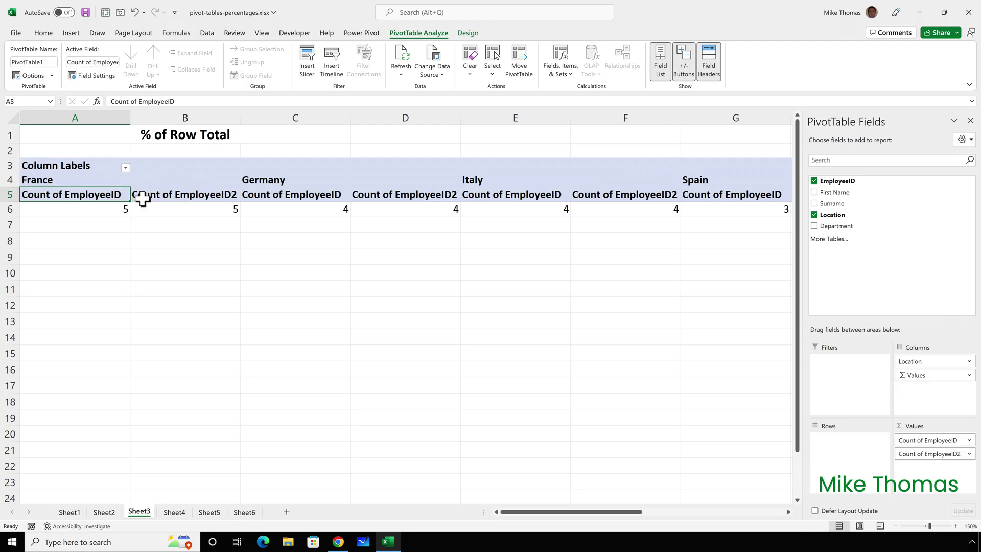
pyautogui.write('Count')
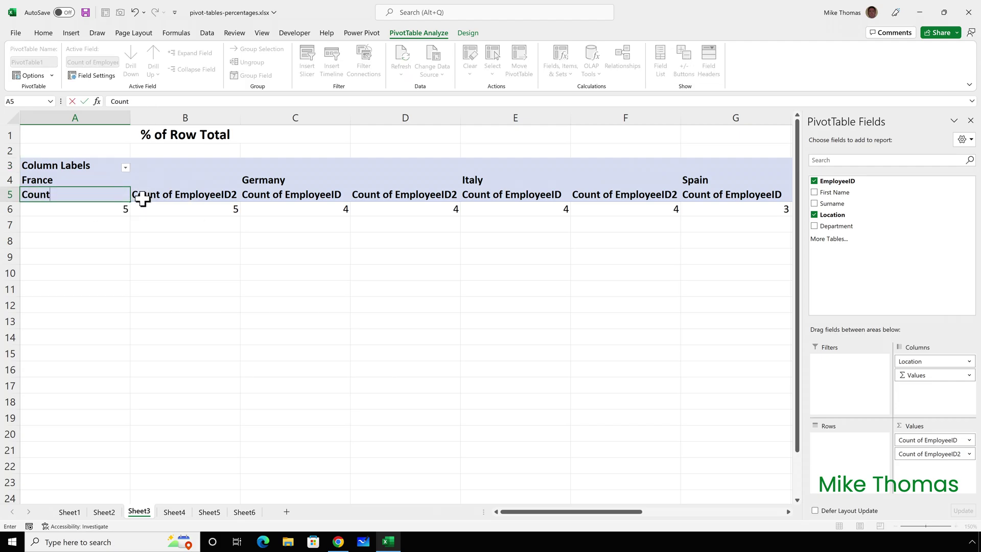
pyautogui.click(142, 198)
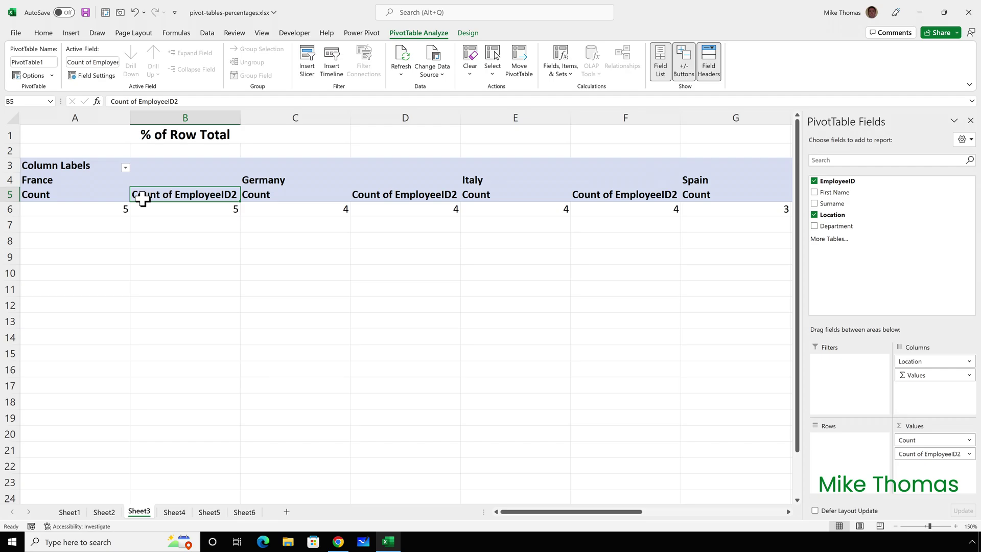
pyautogui.write('Percent')
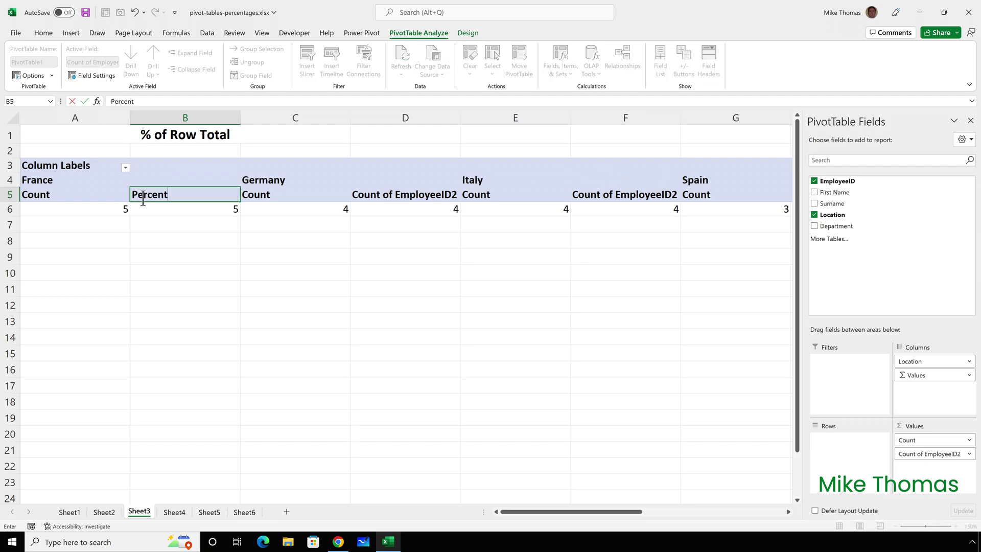
pyautogui.hotkey('ctrl', 'Return')
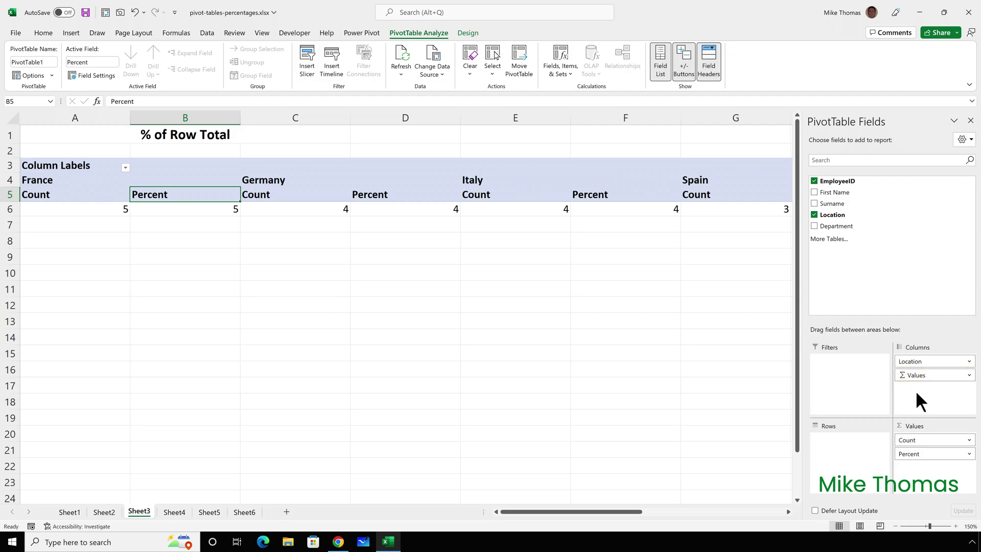
pyautogui.moveTo(920, 376); pyautogui.dragTo(840, 440)
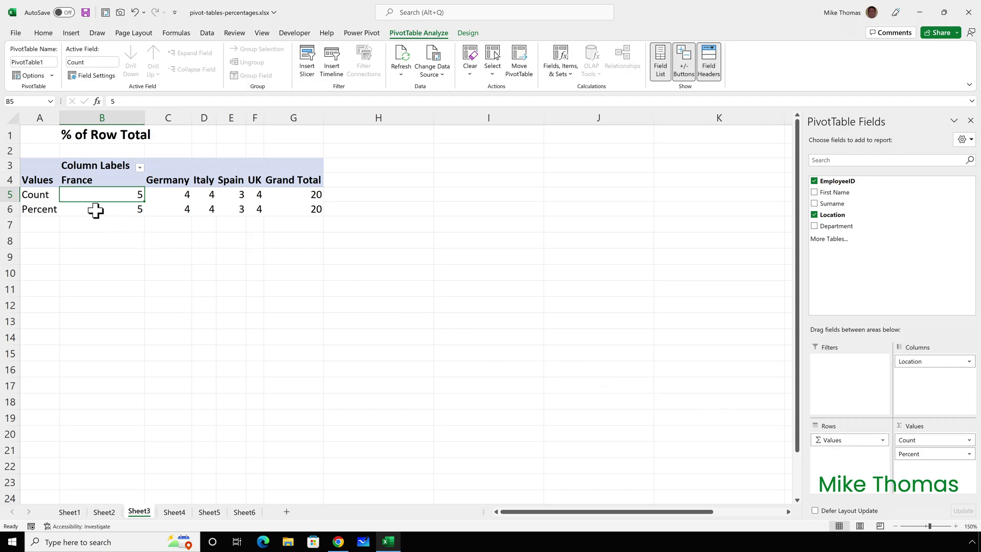
# - Show the Percent values of the Sheet3 pivot table as % of Row Total and compare them with the Sheet2 pivot tables
pyautogui.moveTo(81, 210); pyautogui.dragTo(258, 211)
pyautogui.click(229, 213)
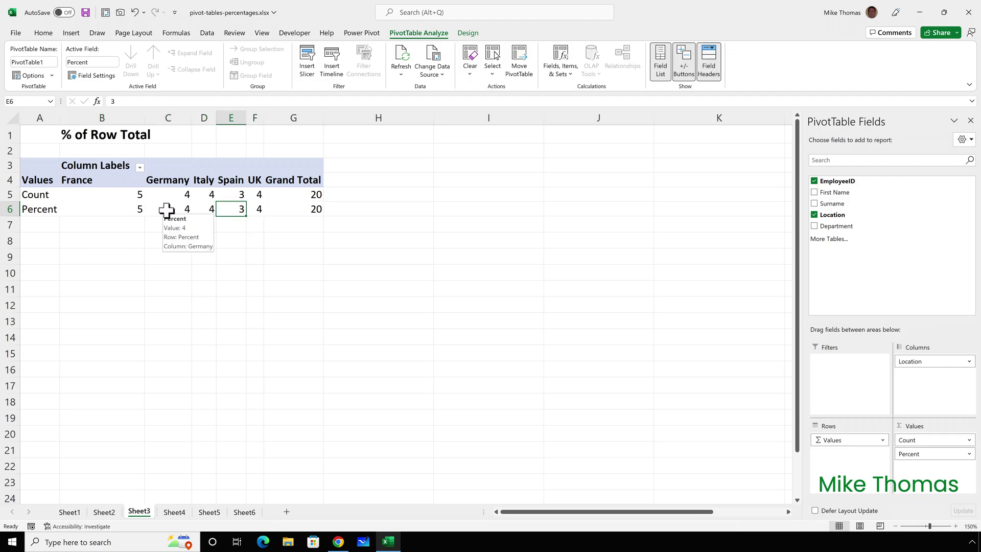
pyautogui.rightClick(170, 208)
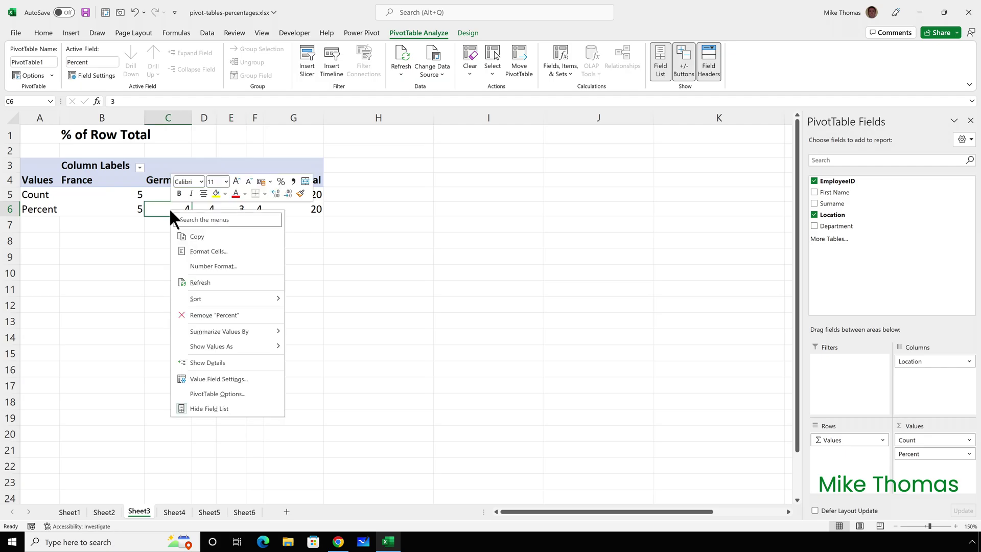
pyautogui.moveTo(230, 345)
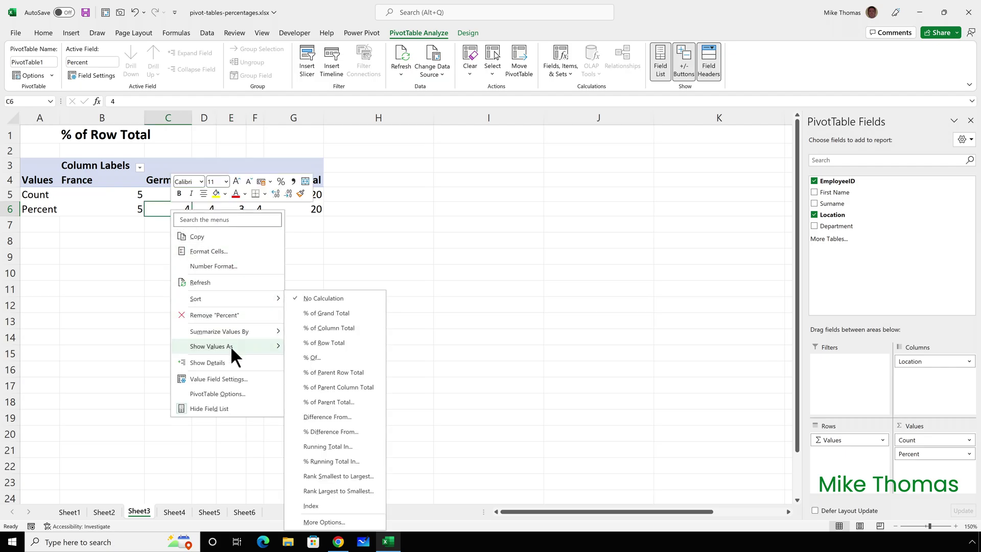
pyautogui.click(315, 342)
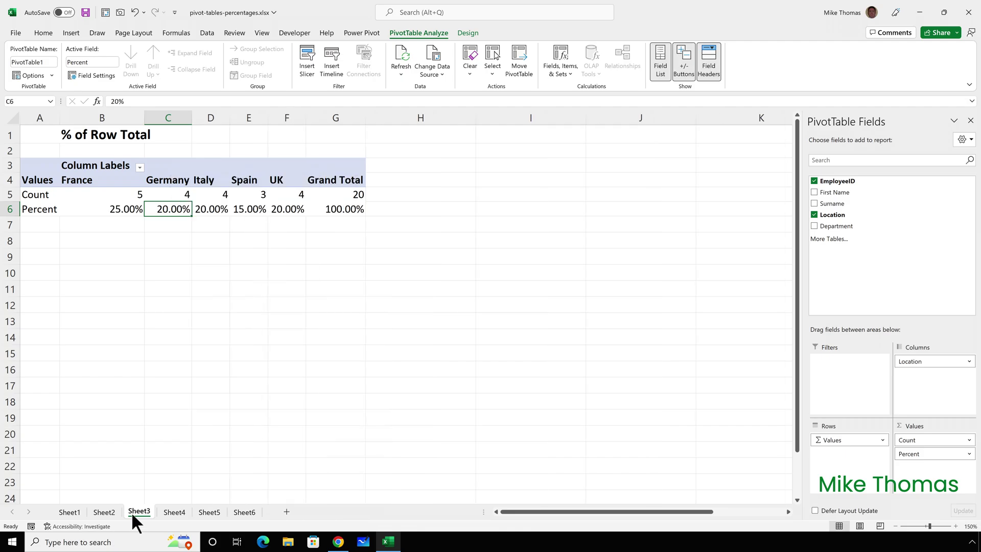
pyautogui.click(104, 512)
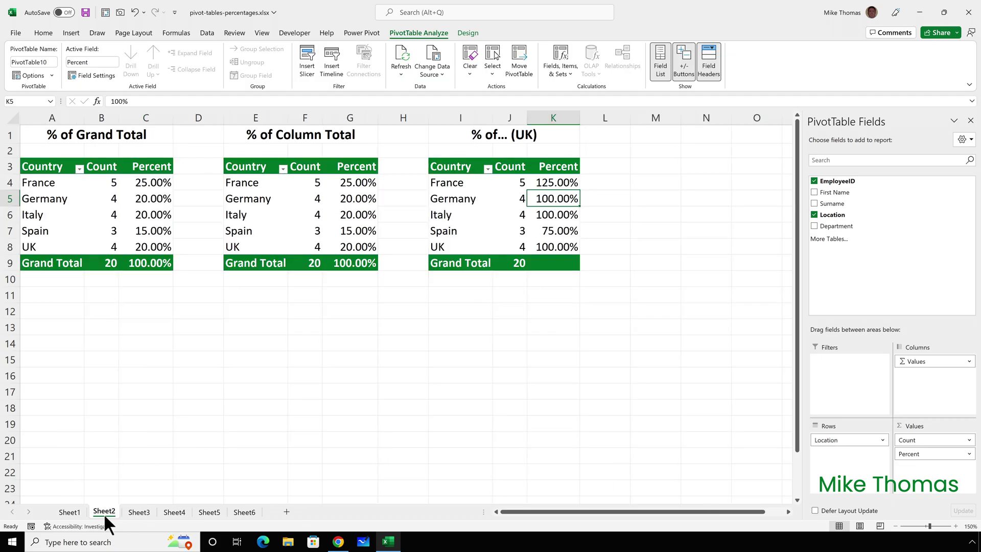
pyautogui.click(136, 513)
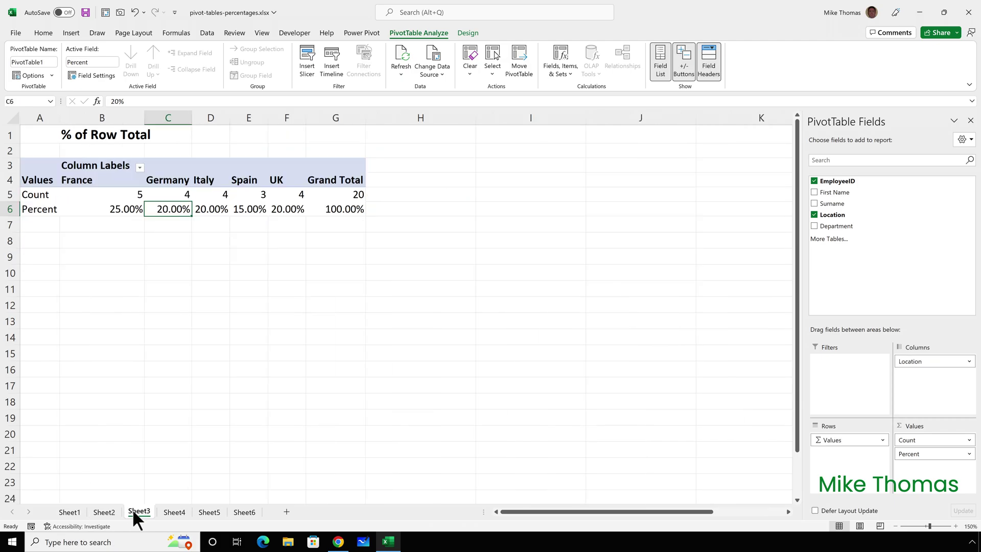
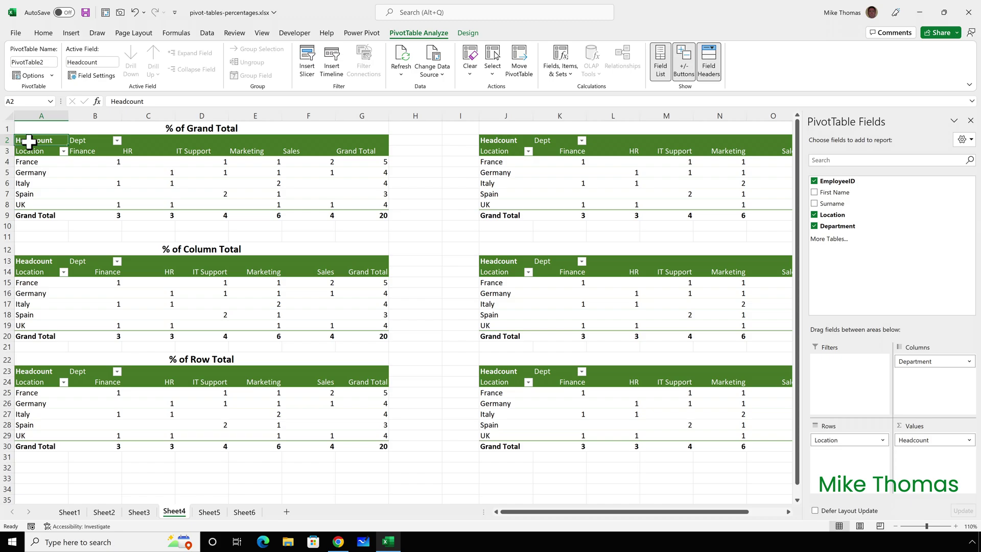
# - Show the Headcount values of the Sheet4 pivot table under the % of Grand Total heading as % of Grand Total
pyautogui.click(493, 466)
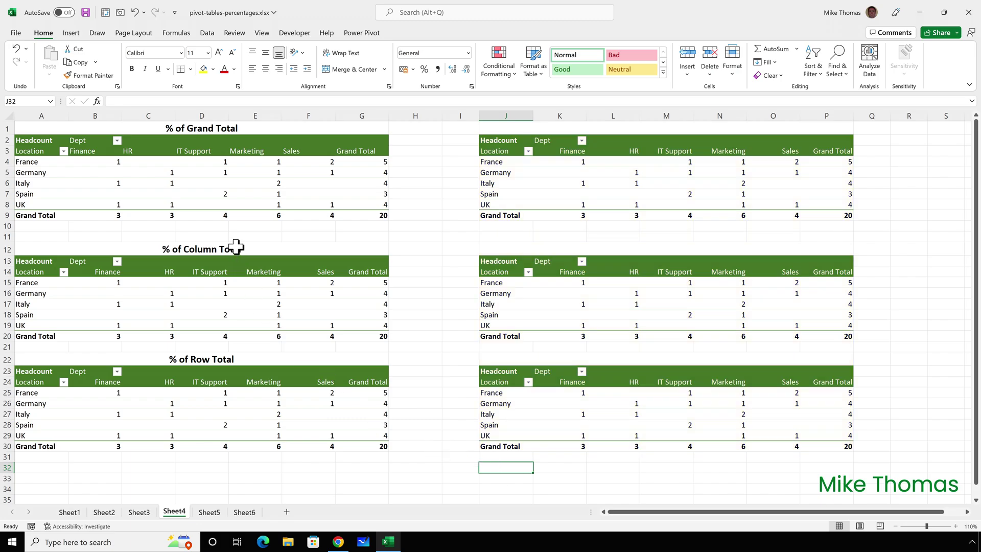
pyautogui.click(226, 176)
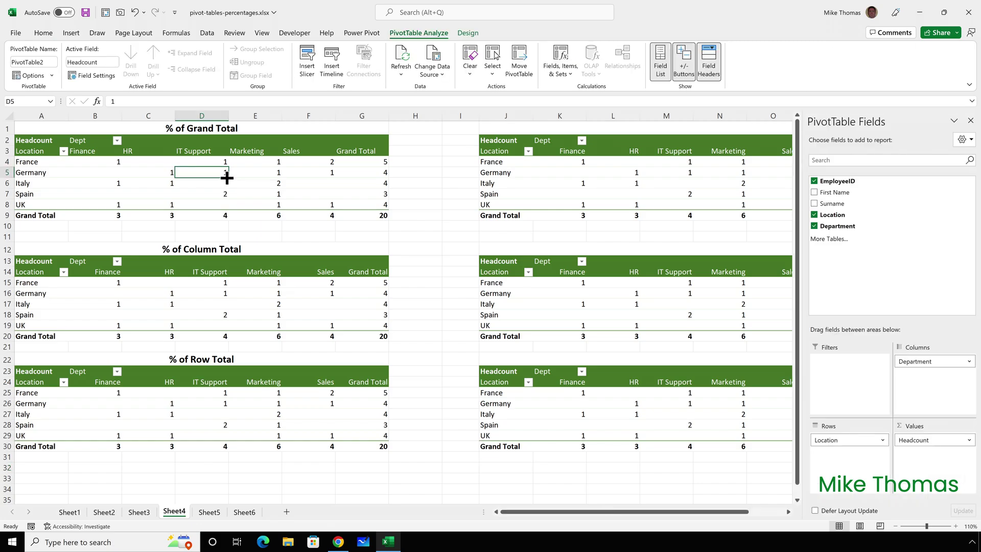
pyautogui.rightClick(212, 173)
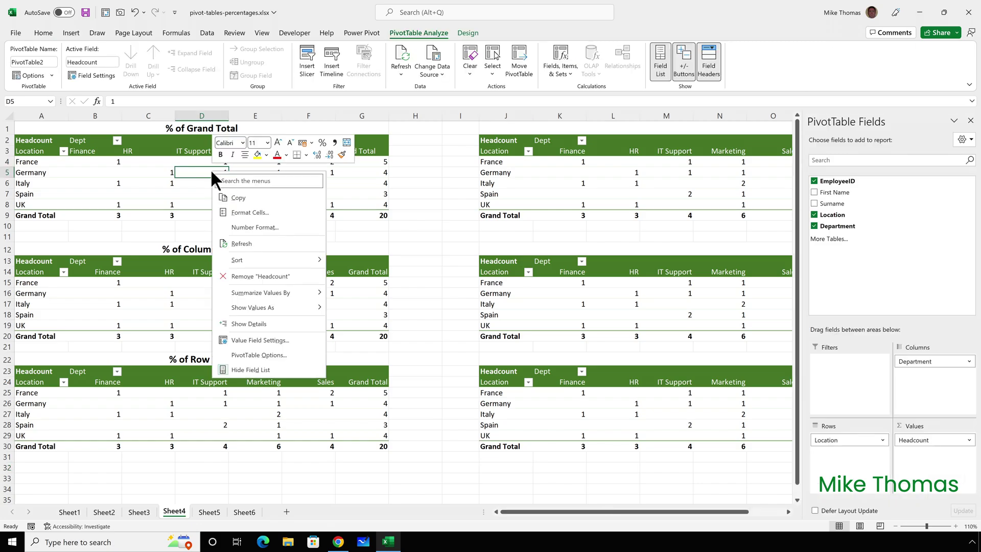
pyautogui.moveTo(270, 308)
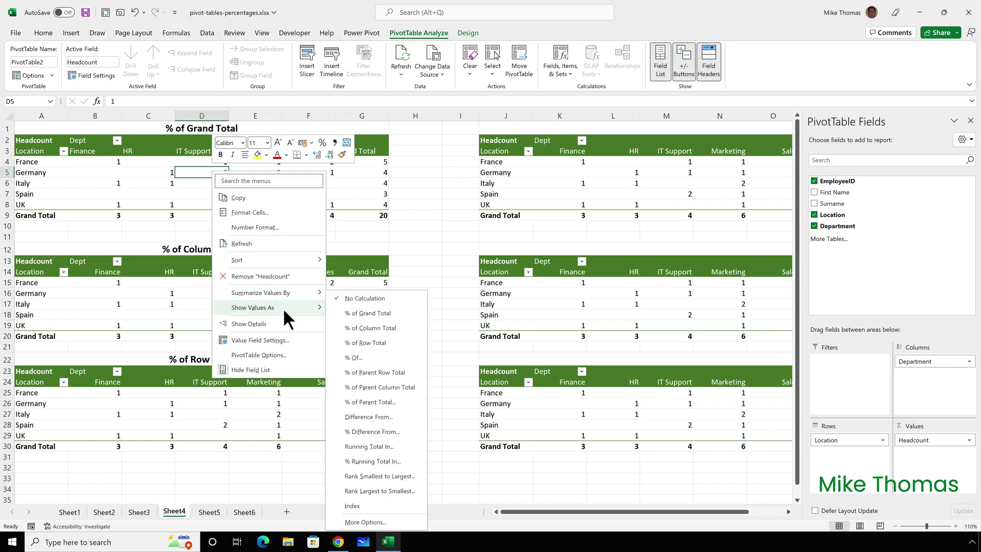
pyautogui.click(359, 313)
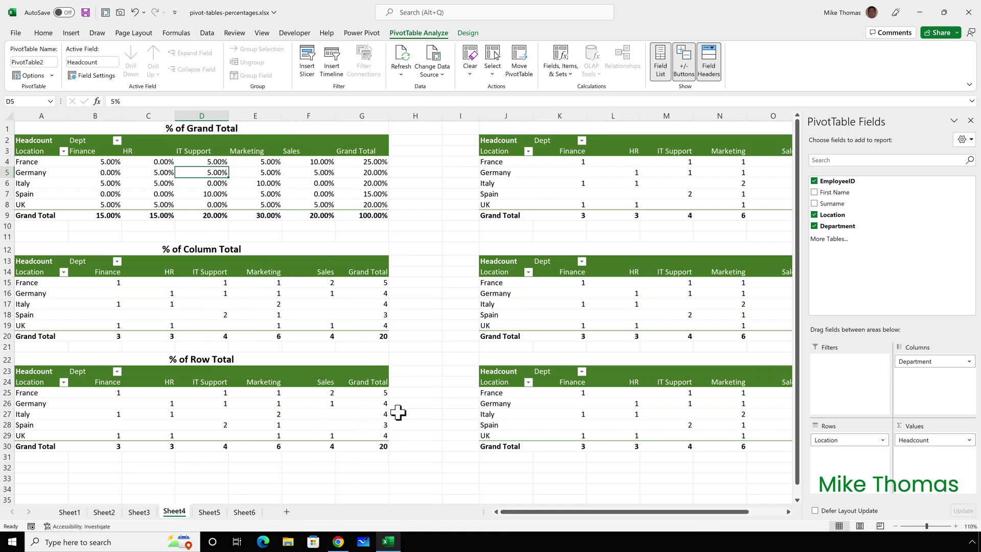
pyautogui.click(451, 475)
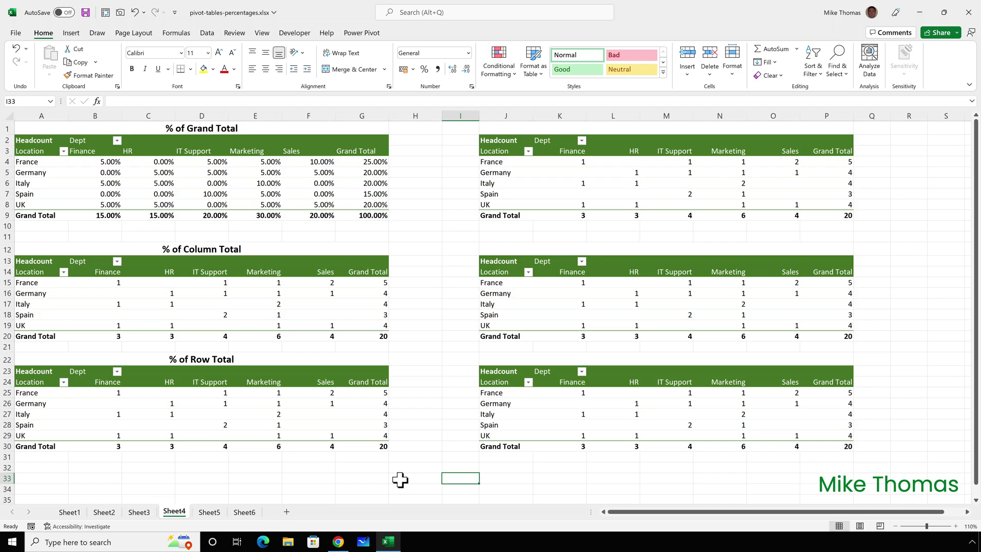
# - Show Headcount in the pivot table under the % of Column Total heading as % of Column Total, with grand totals on for rows only
pyautogui.moveTo(223, 315)
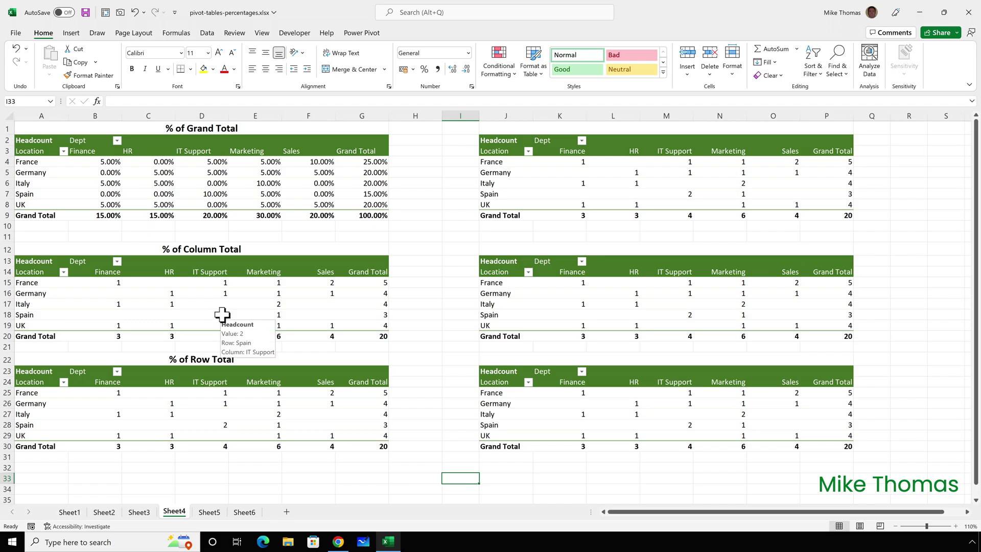
pyautogui.rightClick(222, 315)
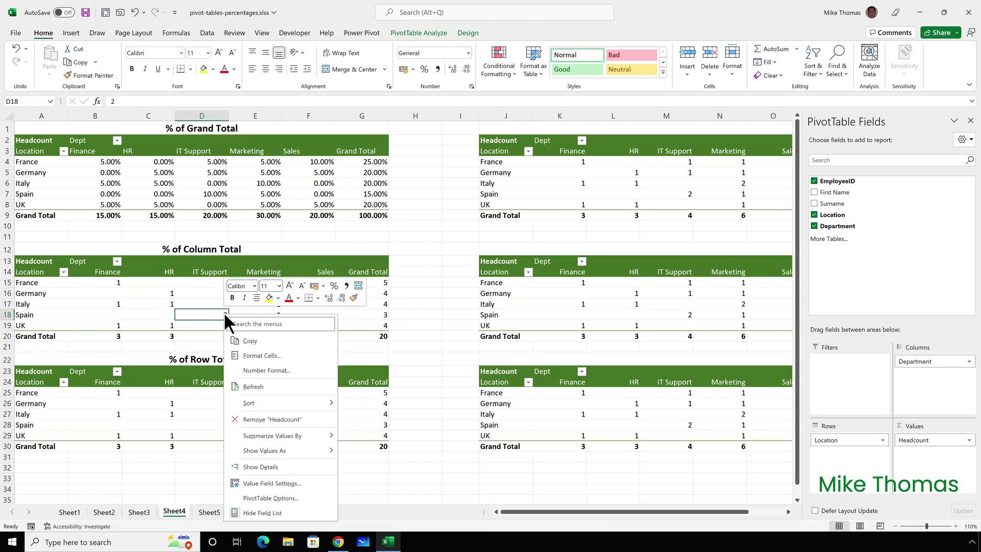
pyautogui.moveTo(272, 450)
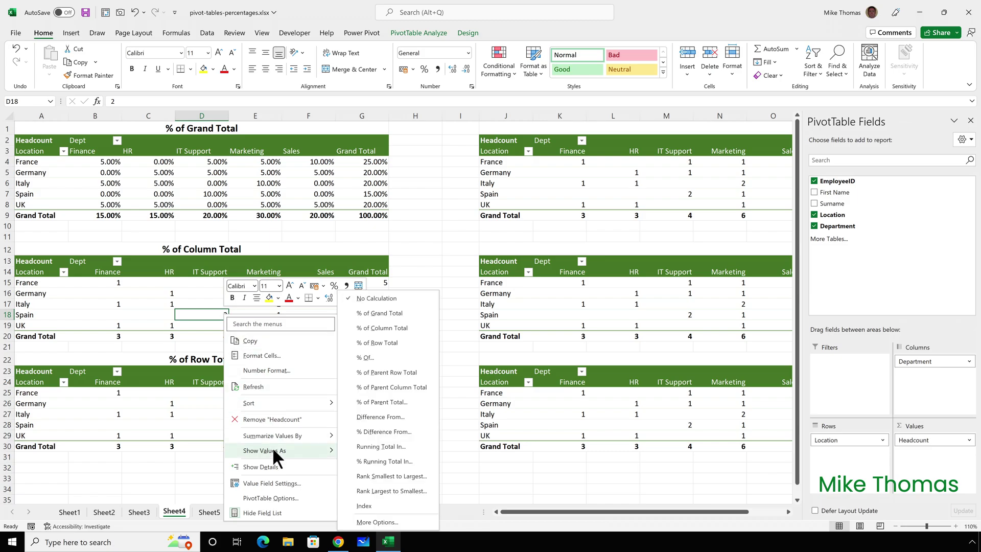
pyautogui.click(381, 328)
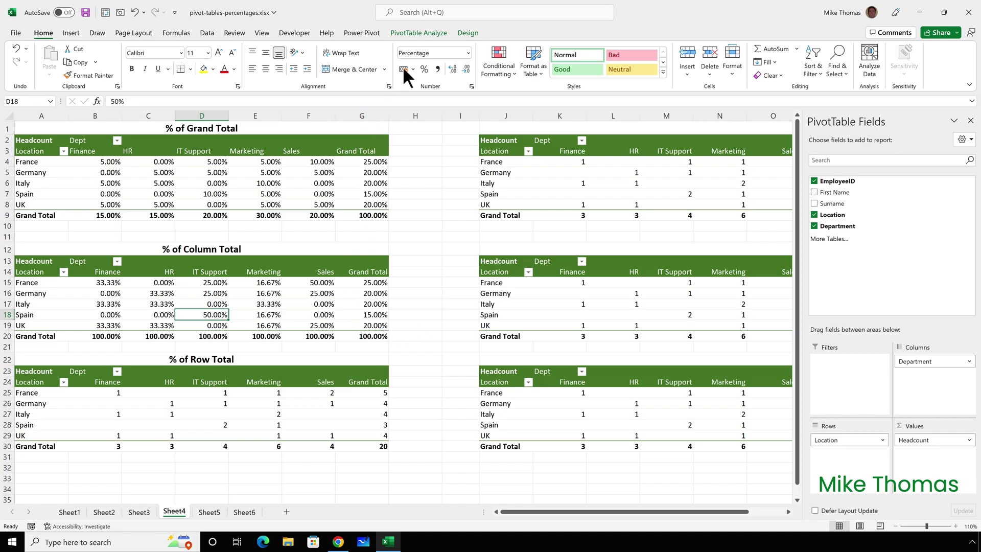
pyautogui.click(462, 31)
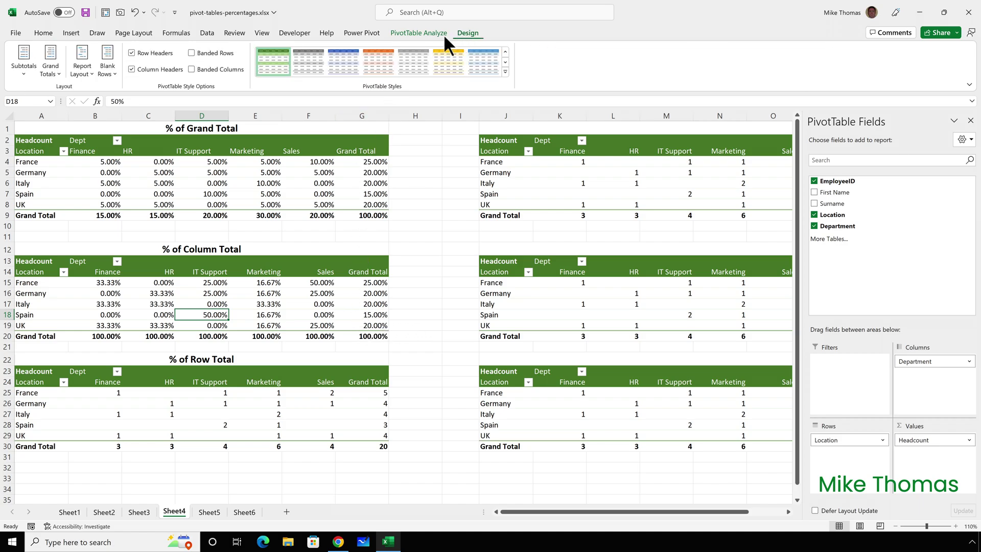
pyautogui.click(56, 71)
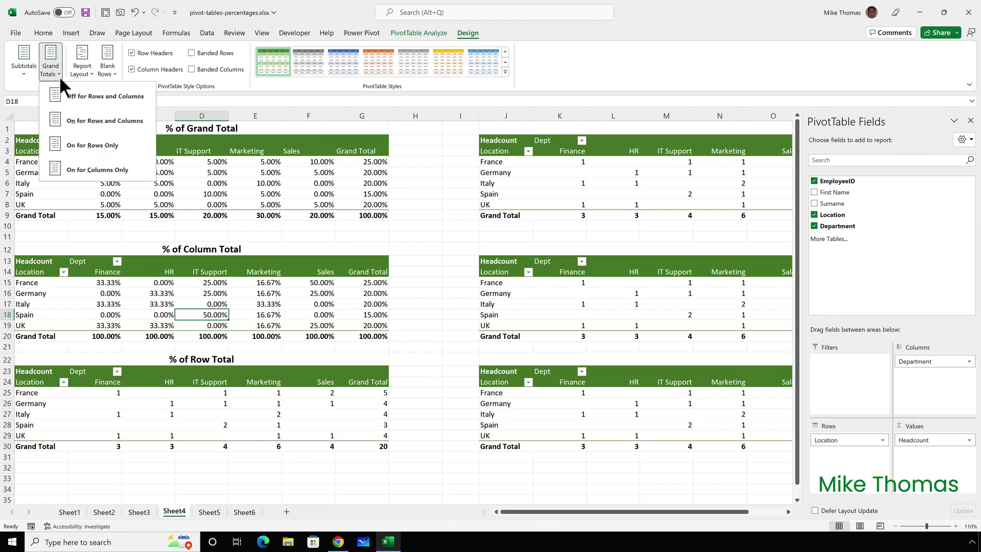
pyautogui.click(92, 145)
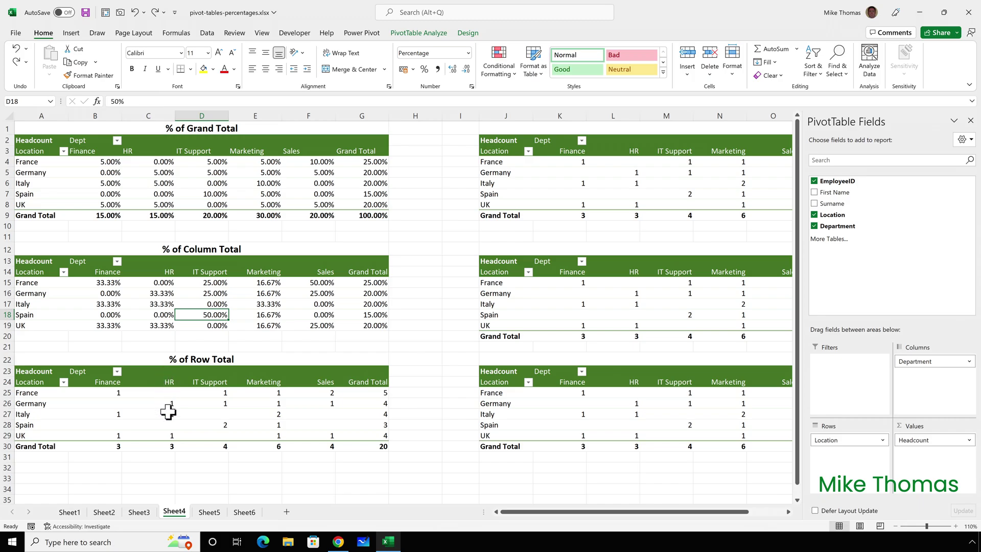
# - Show the Headcount values of the pivot table under the % of Row Total heading as % of Row Total
pyautogui.moveTo(199, 416)
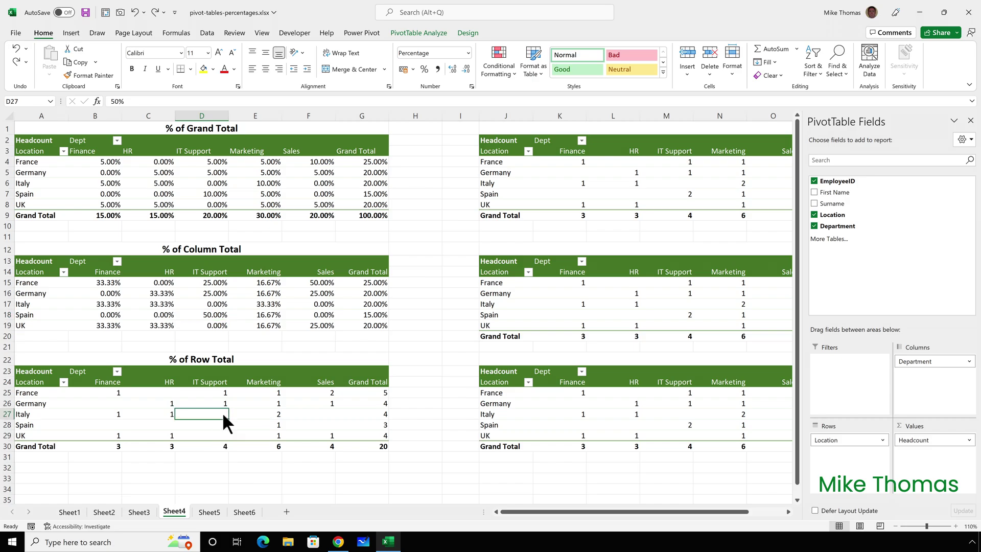
pyautogui.rightClick(222, 413)
pyautogui.moveTo(284, 345)
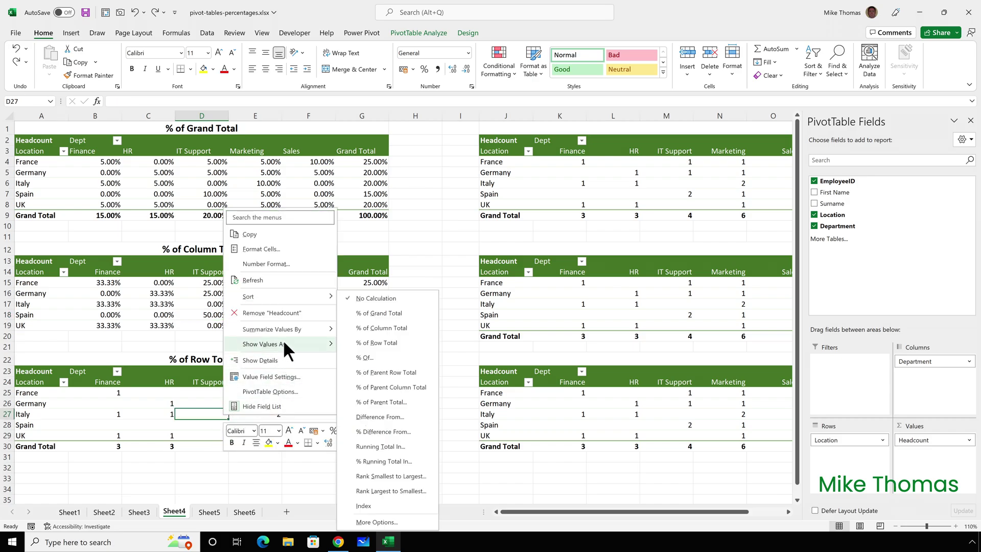
pyautogui.click(363, 339)
pyautogui.click(330, 476)
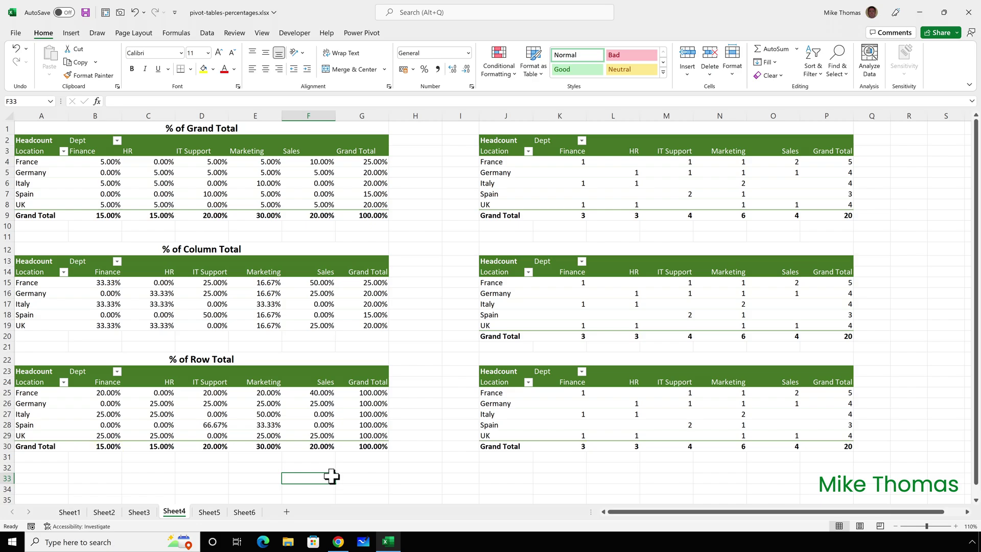
# - Open the grand total display options for the pivot table under the % of Row Total heading
pyautogui.click(324, 435)
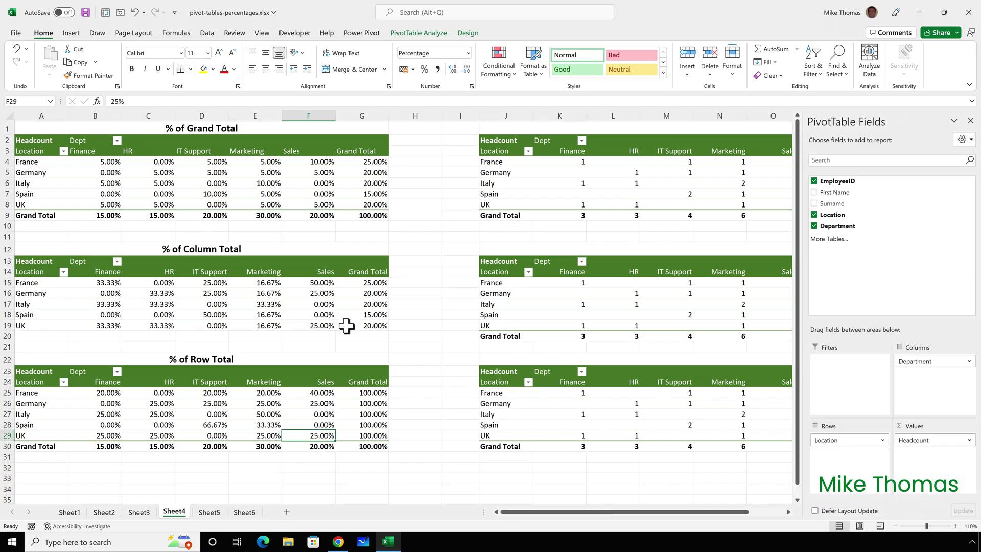
pyautogui.click(468, 33)
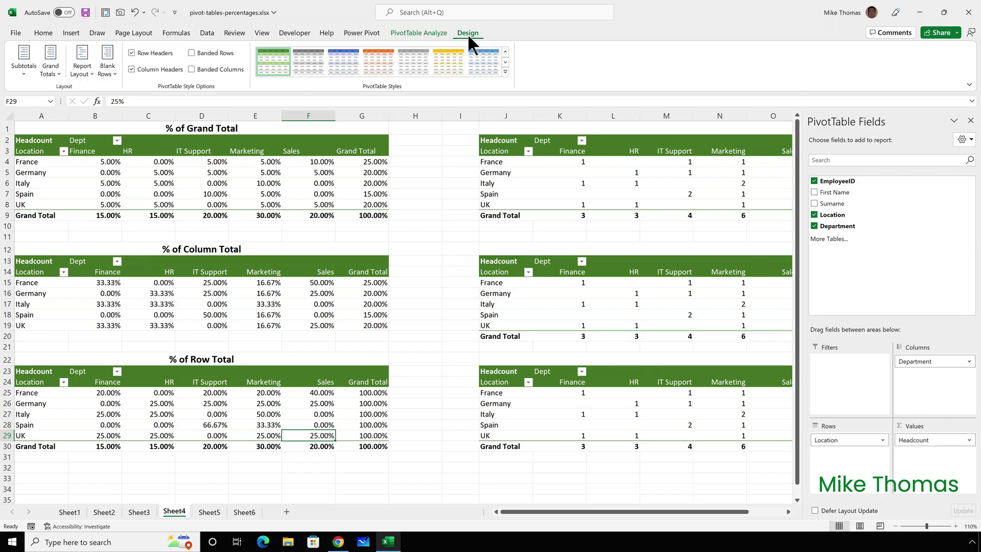
pyautogui.click(47, 71)
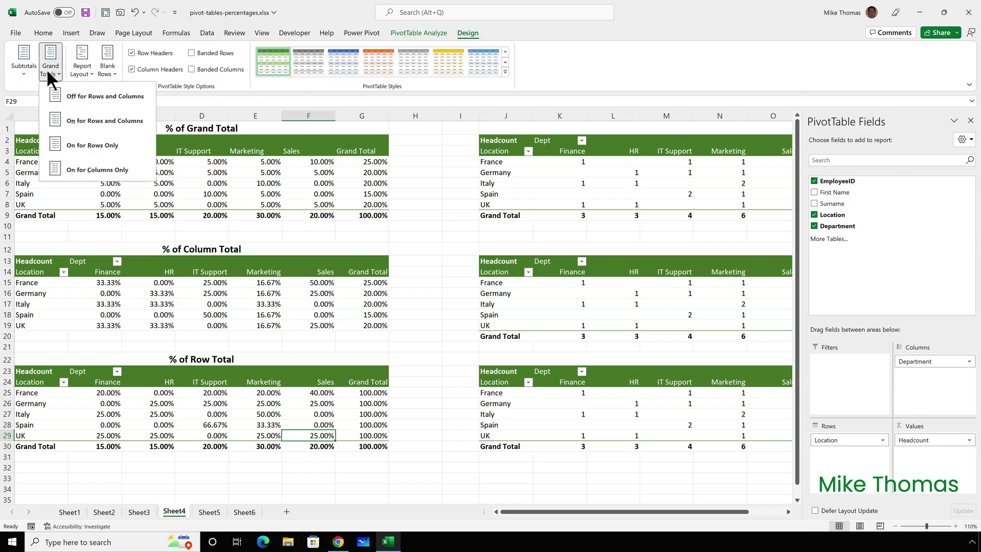
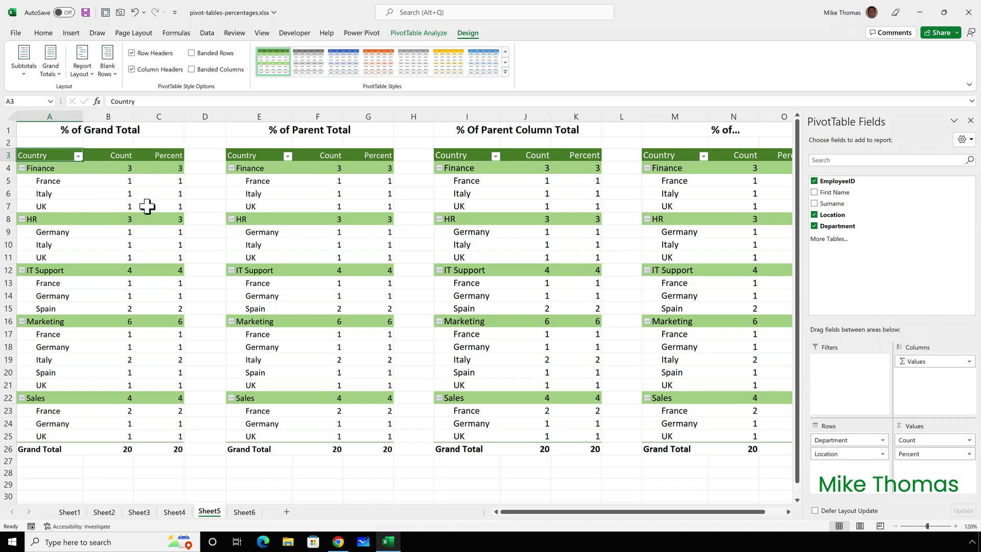
# - Show the Percent values of the Sheet5 pivot table under the % of Grand Total heading as % of Grand Total
pyautogui.click(165, 196)
pyautogui.moveTo(165, 196)
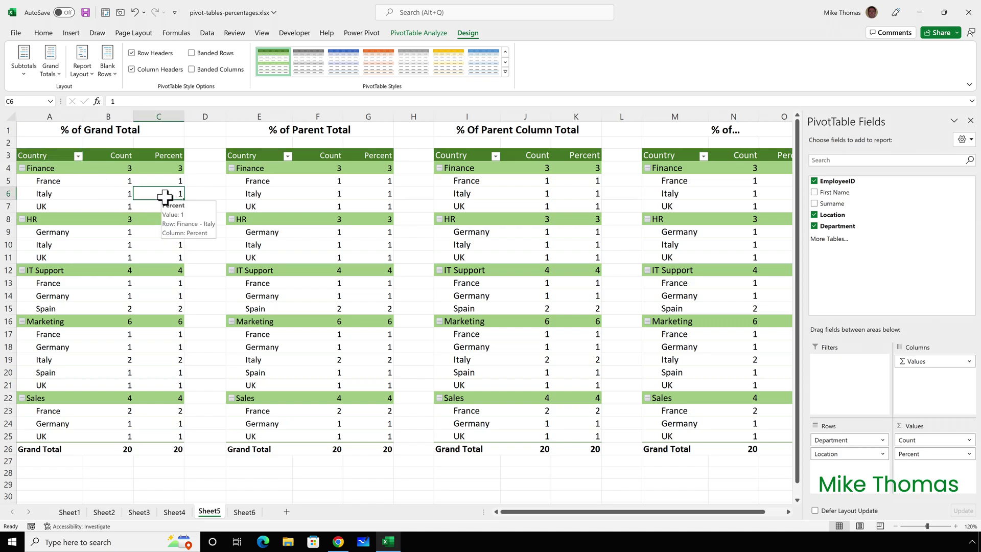
pyautogui.rightClick(165, 197)
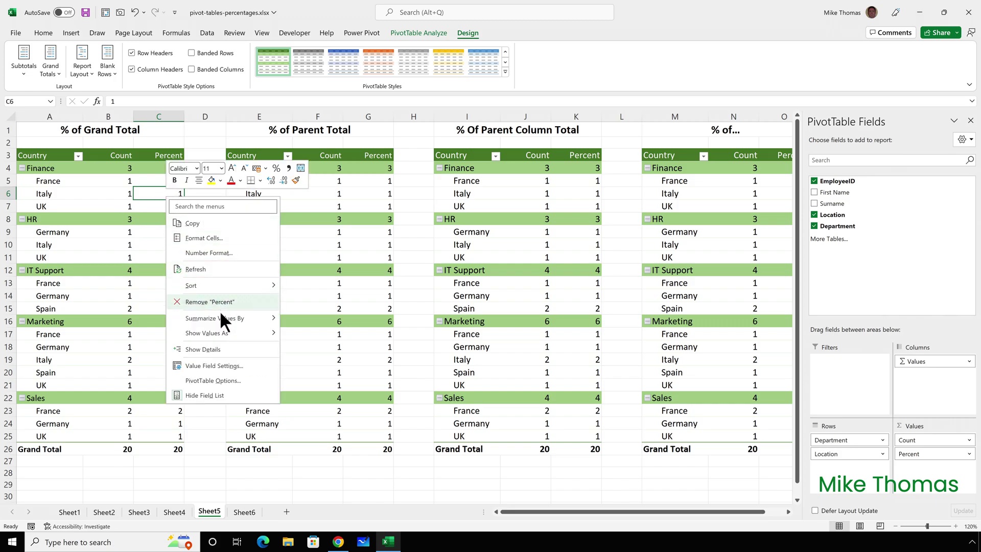
pyautogui.moveTo(221, 337)
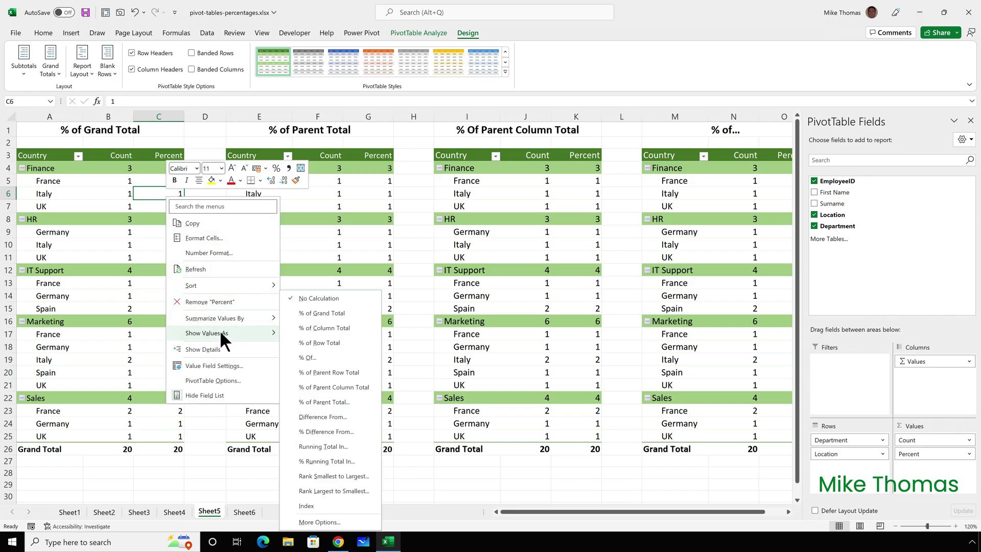
pyautogui.click(326, 311)
pyautogui.click(162, 463)
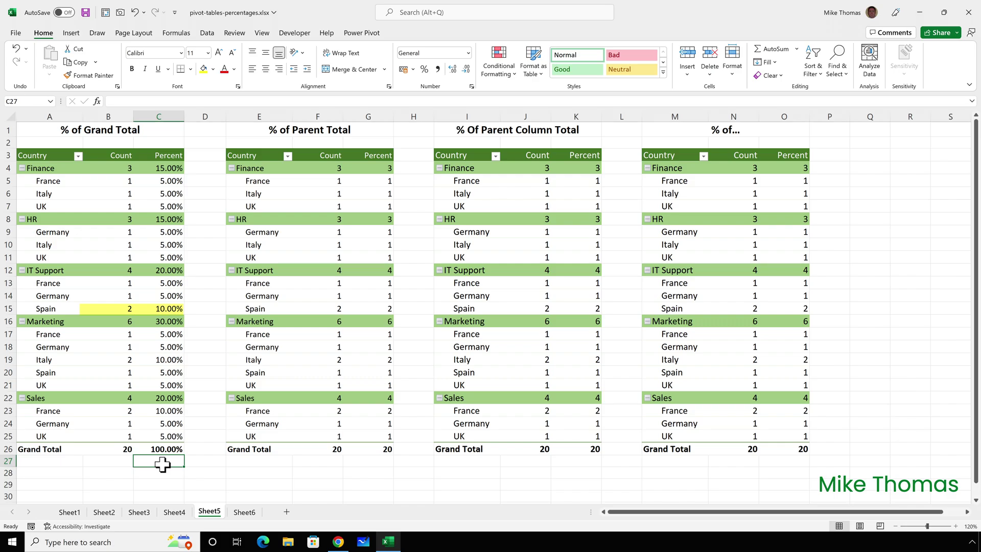
# - Show Percent in the % of Parent Total pivot table as % of Parent Total with base field Department, and hide that table's subtotals
pyautogui.click(374, 232)
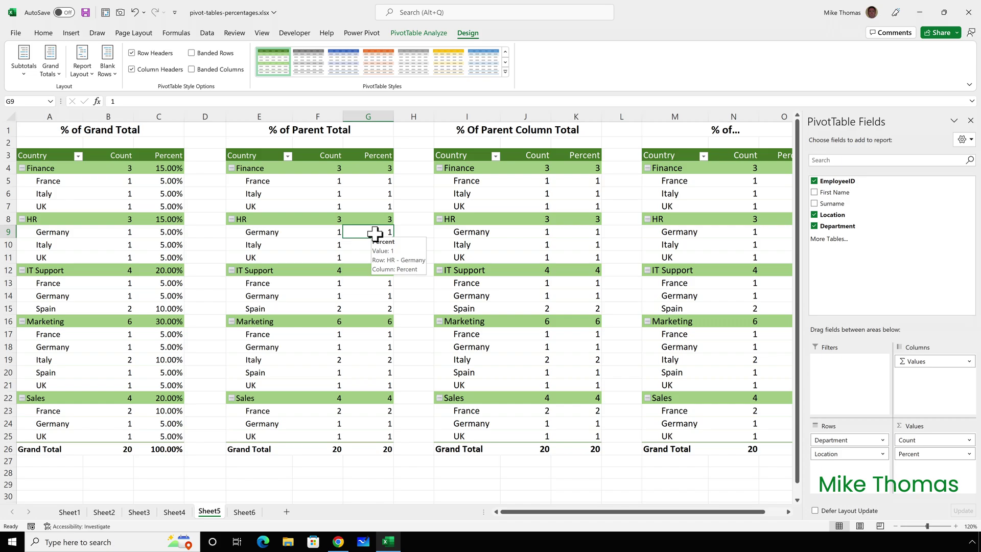
pyautogui.rightClick(374, 233)
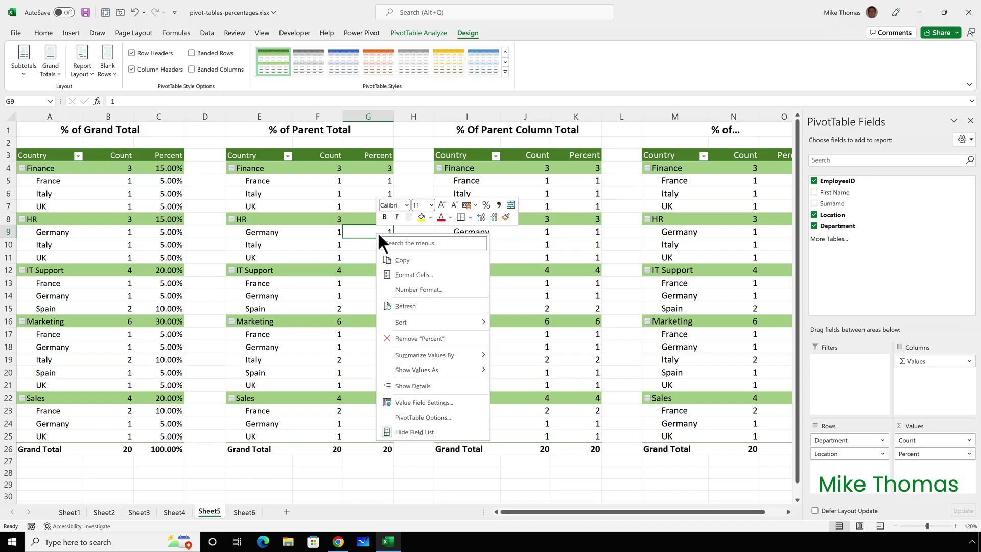
pyautogui.moveTo(442, 369)
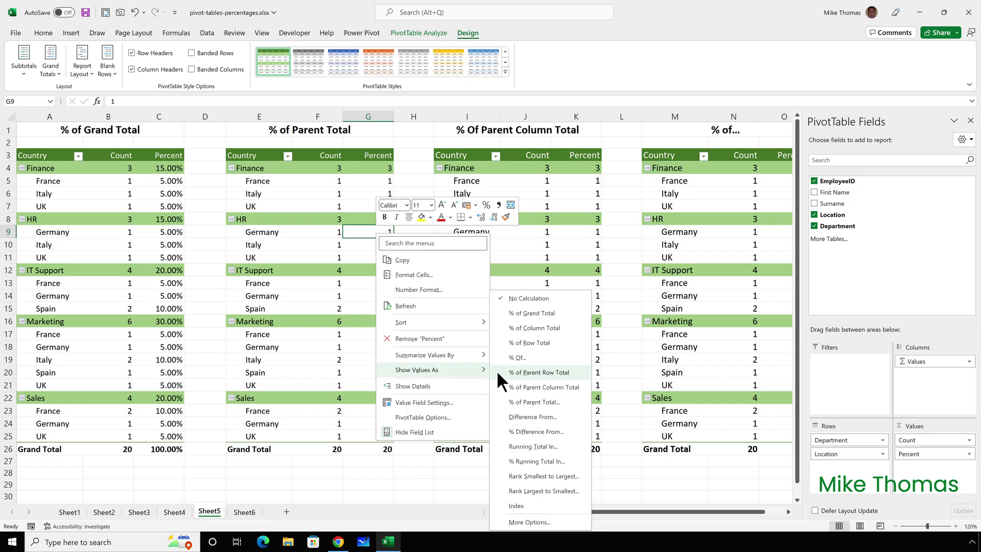
pyautogui.click(528, 398)
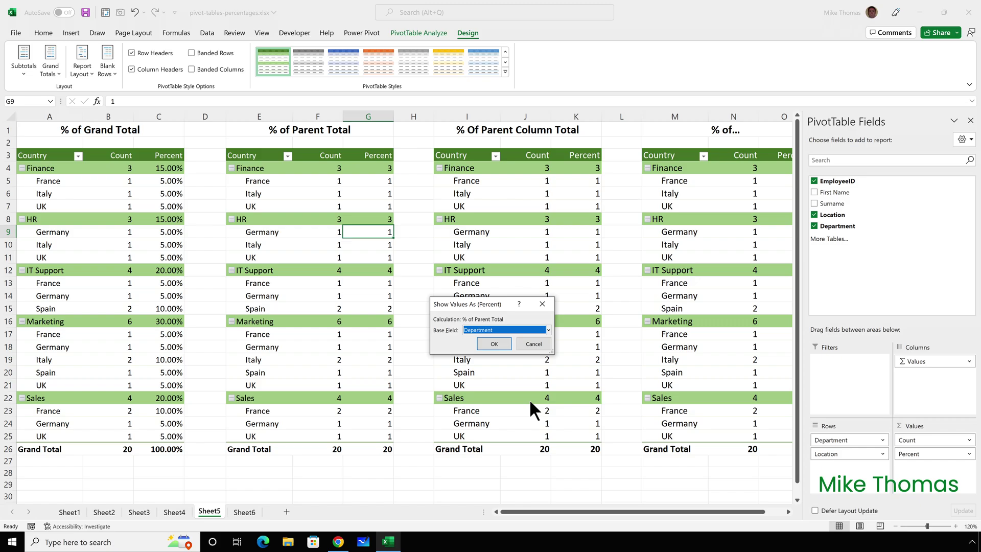
pyautogui.click(514, 327)
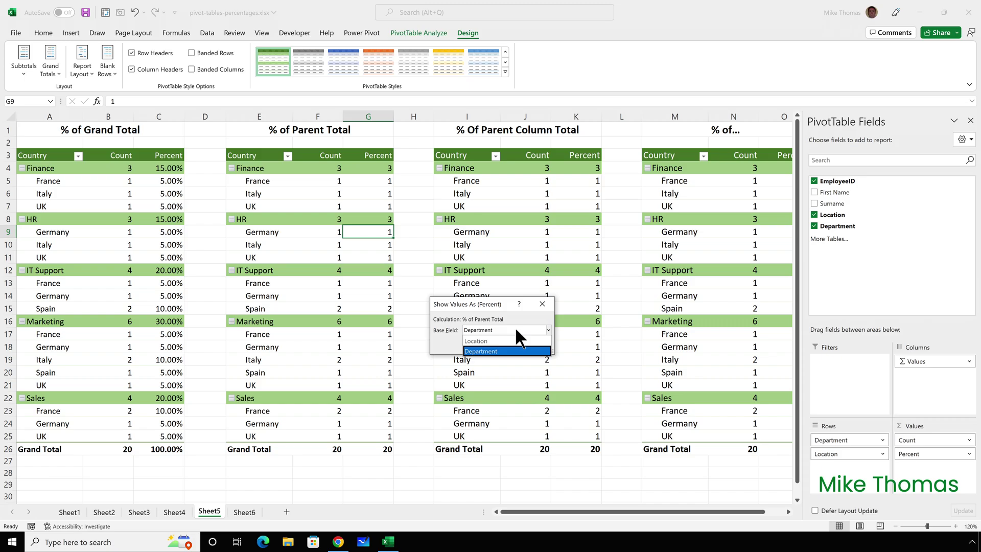
pyautogui.click(502, 350)
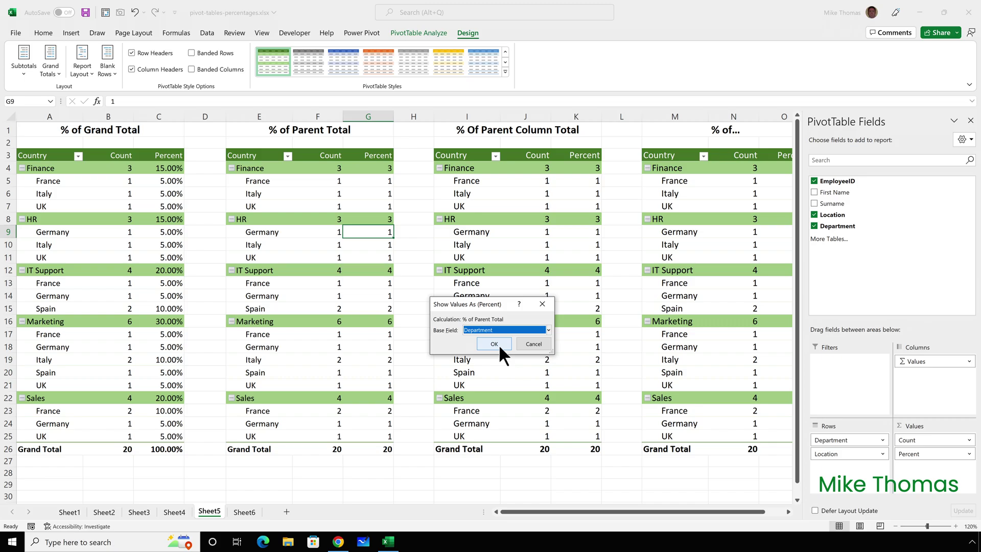
pyautogui.click(494, 343)
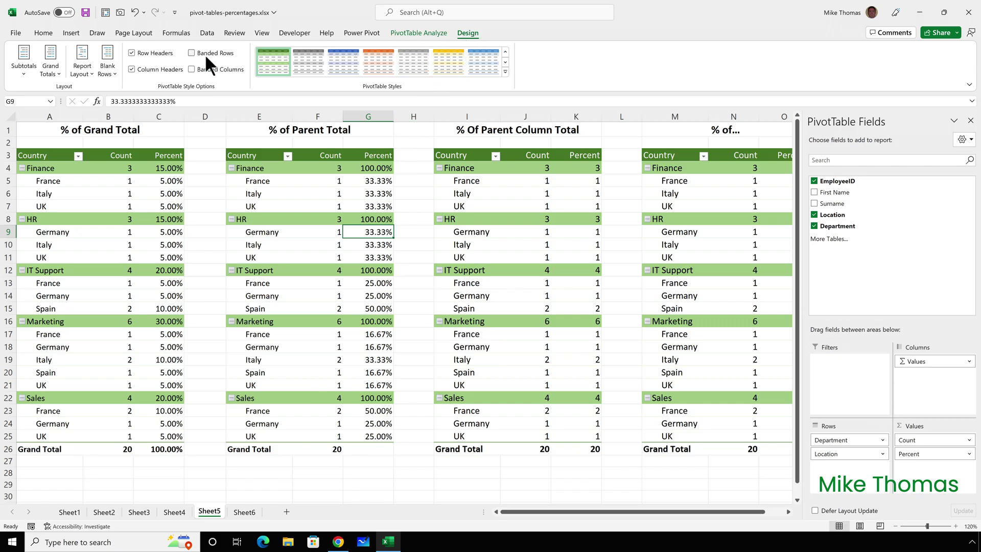
pyautogui.click(24, 73)
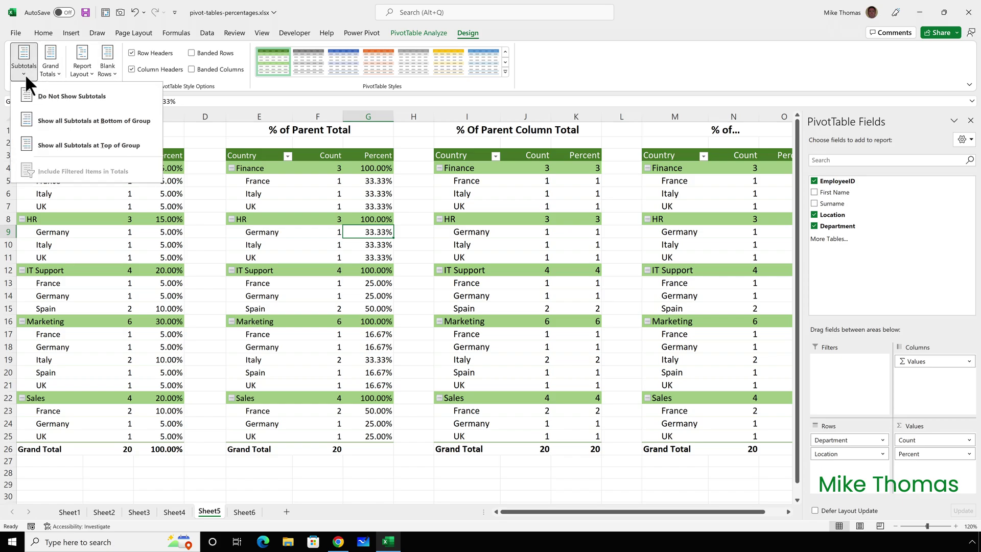
pyautogui.click(47, 93)
# - Try showing Percent in the % Of Parent Column Total pivot table as % of Parent Column Total, and undo the change
pyautogui.click(554, 248)
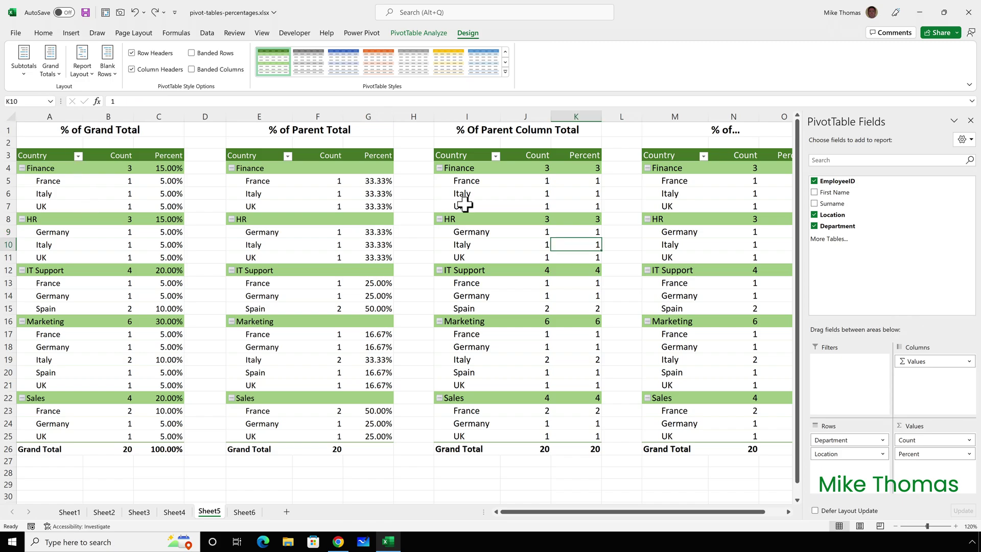
pyautogui.moveTo(576, 246)
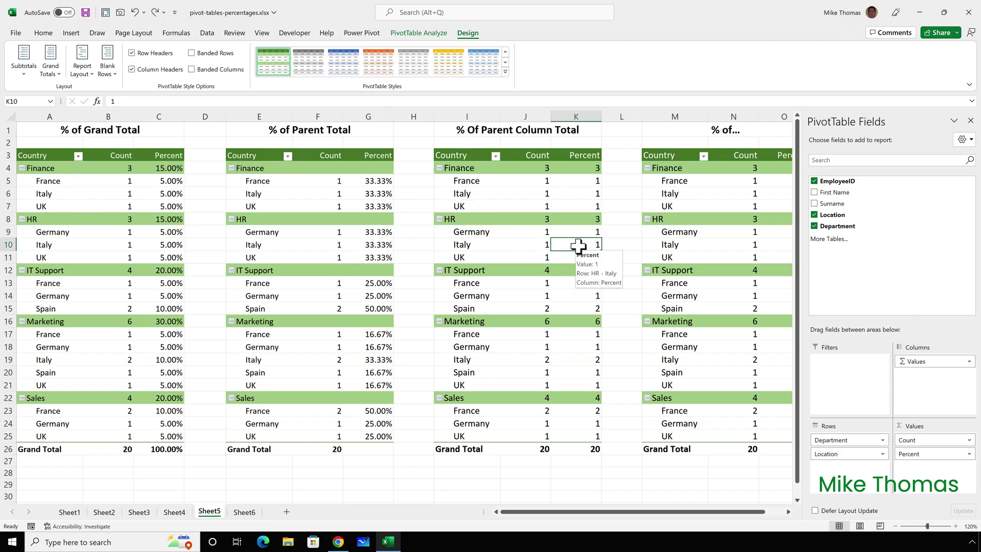
pyautogui.rightClick(578, 246)
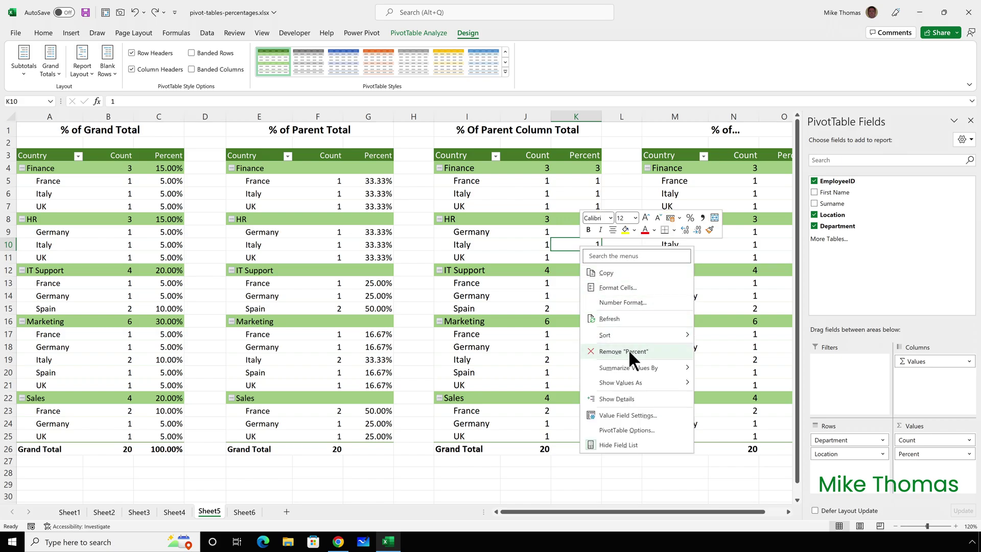
pyautogui.moveTo(634, 381)
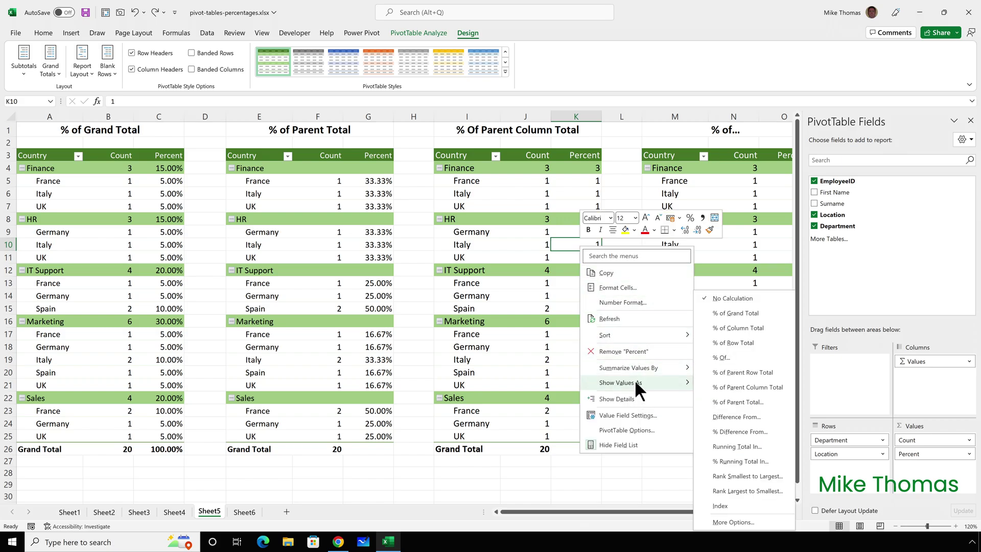
pyautogui.click(743, 387)
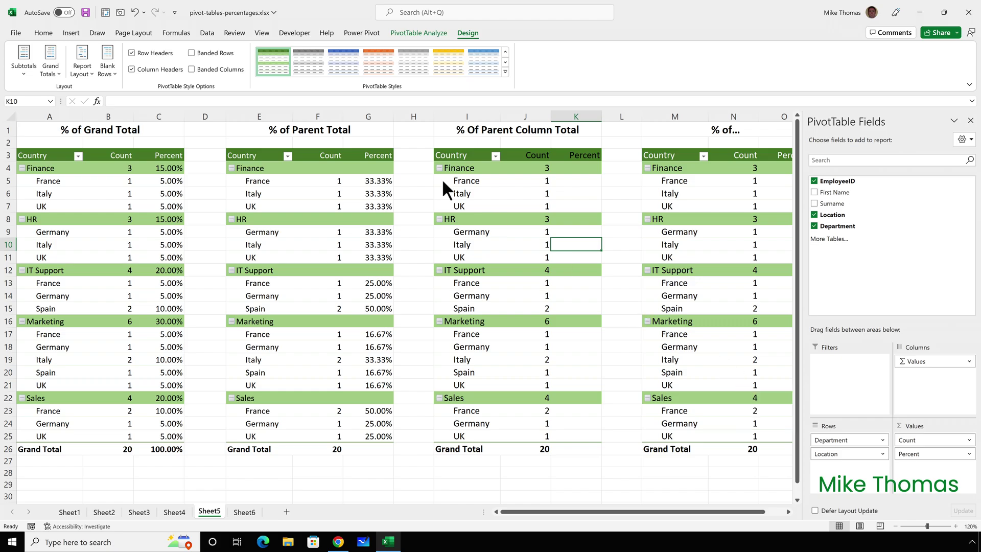
pyautogui.click(135, 11)
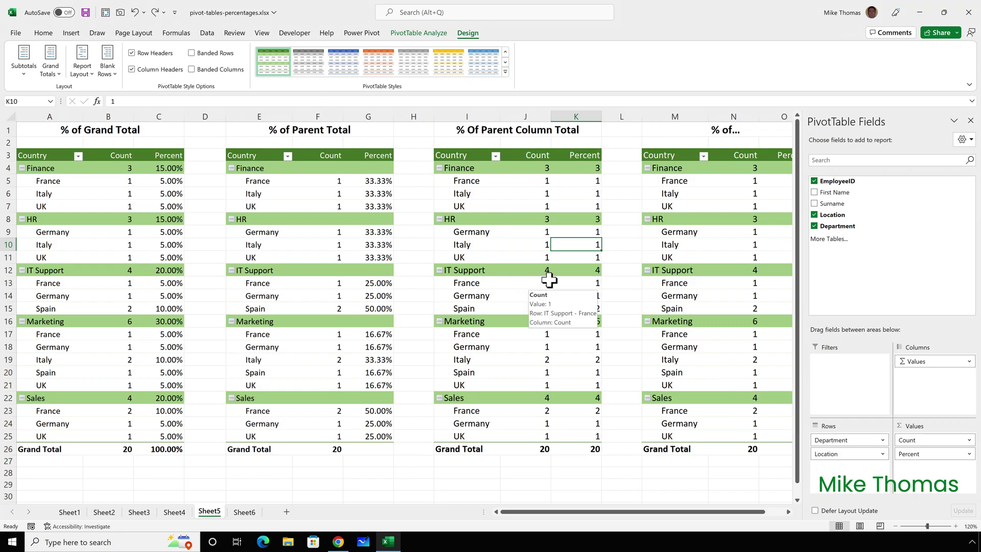
# - Show the Percent values of the pivot table under the % Of Parent Column Total heading as % of Parent Row Total
pyautogui.rightClick(567, 244)
pyautogui.moveTo(635, 380)
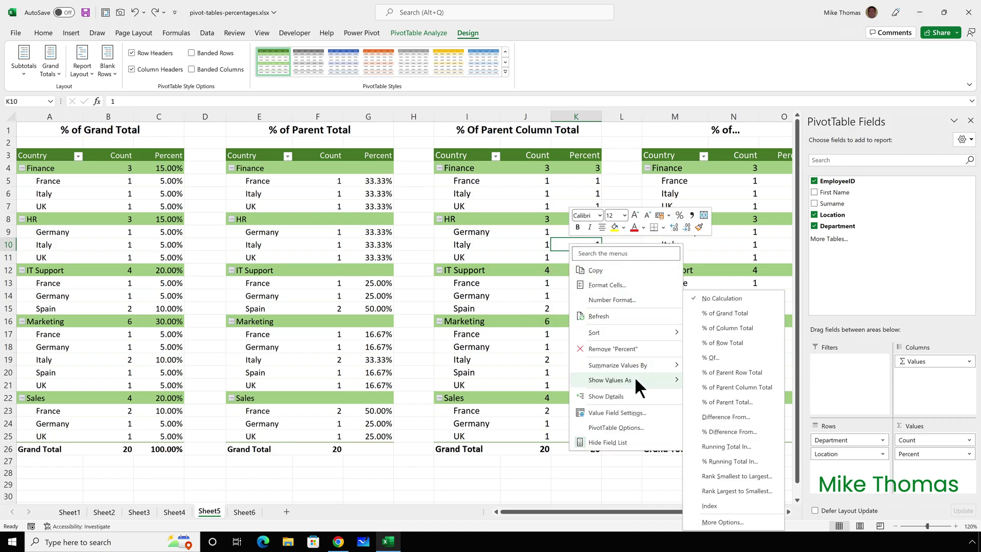
pyautogui.click(732, 373)
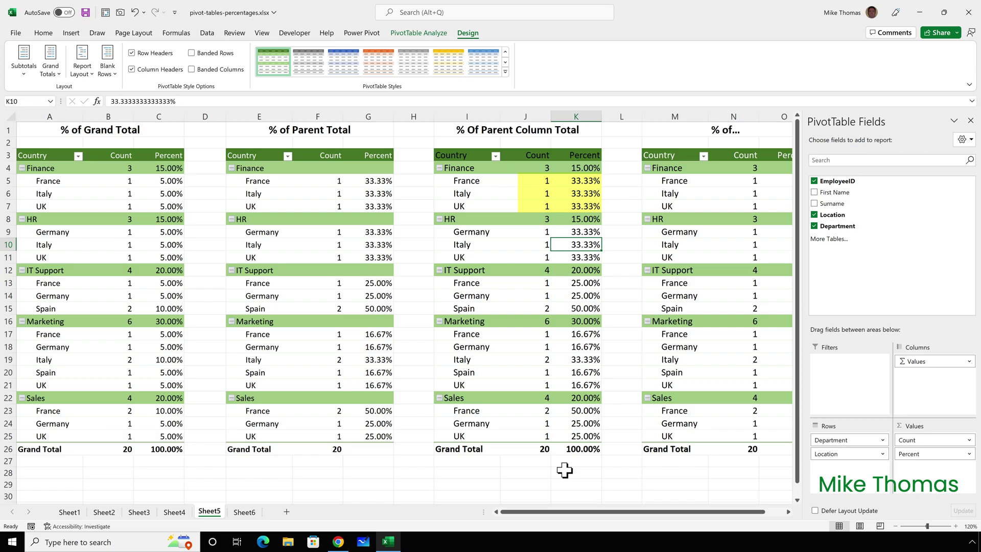
# - On Sheet6, show Diff From Prev Mth in the % Difference pivot table as Difference From, with base field Months (Order Date) and base item (previous)
pyautogui.hotkey('ctrl', 'pagedown')
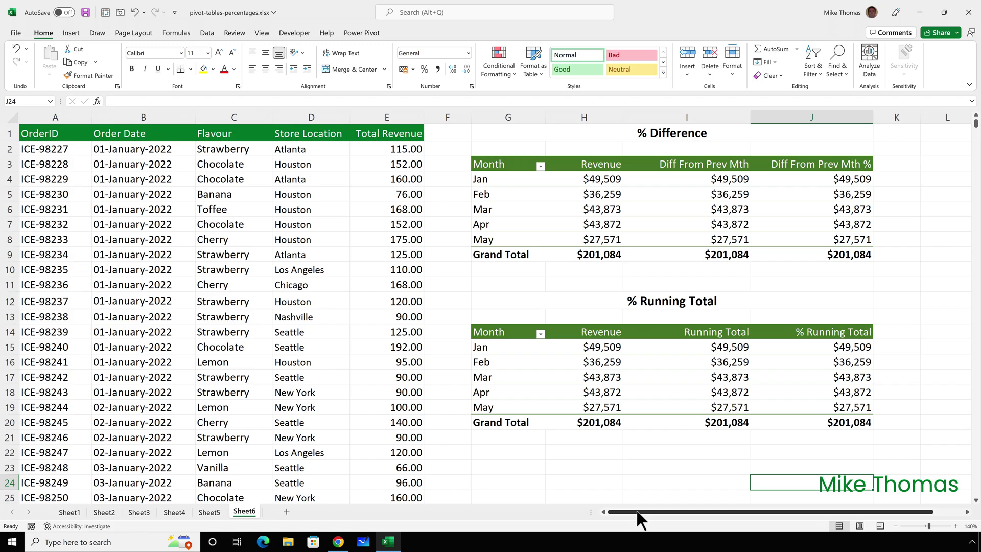
pyautogui.click(504, 164)
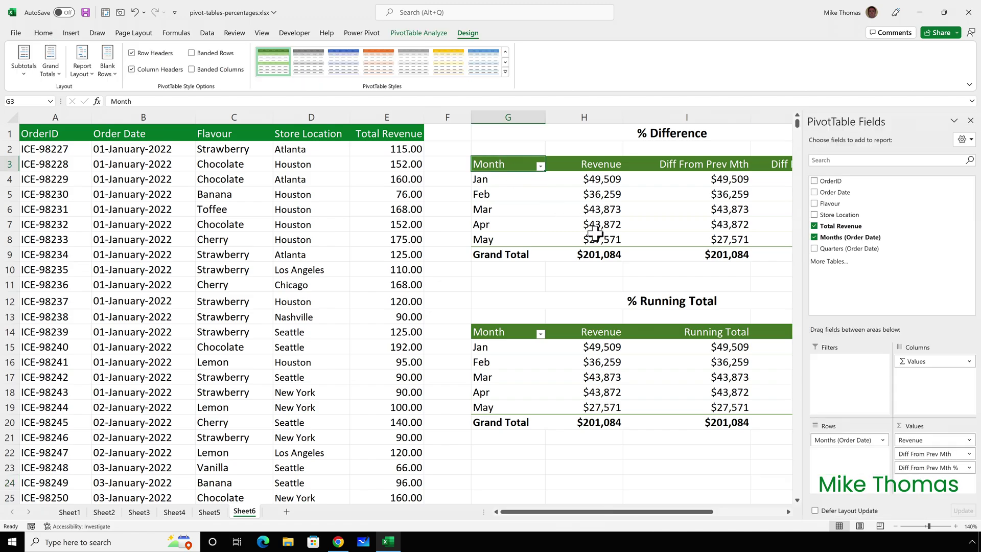
pyautogui.click(787, 509)
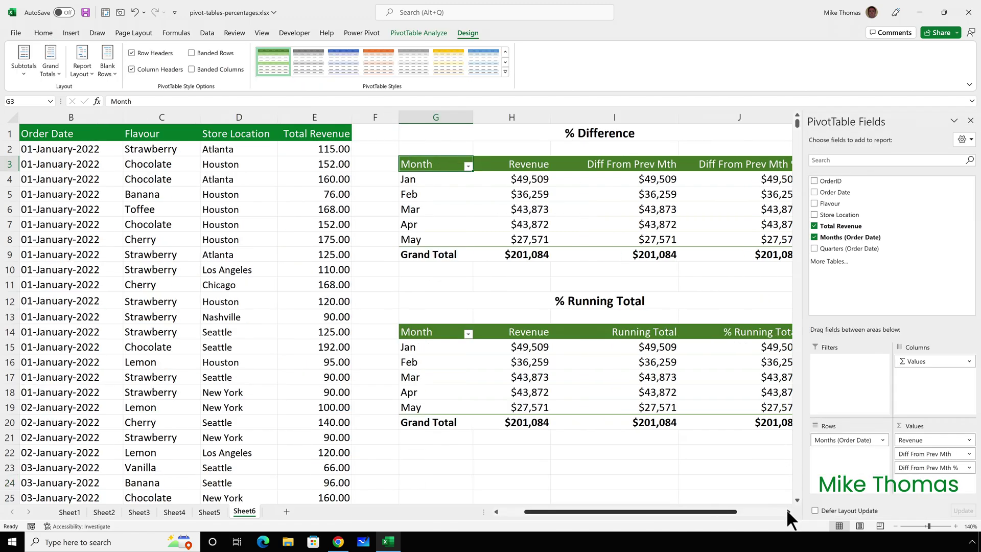
pyautogui.click(787, 509)
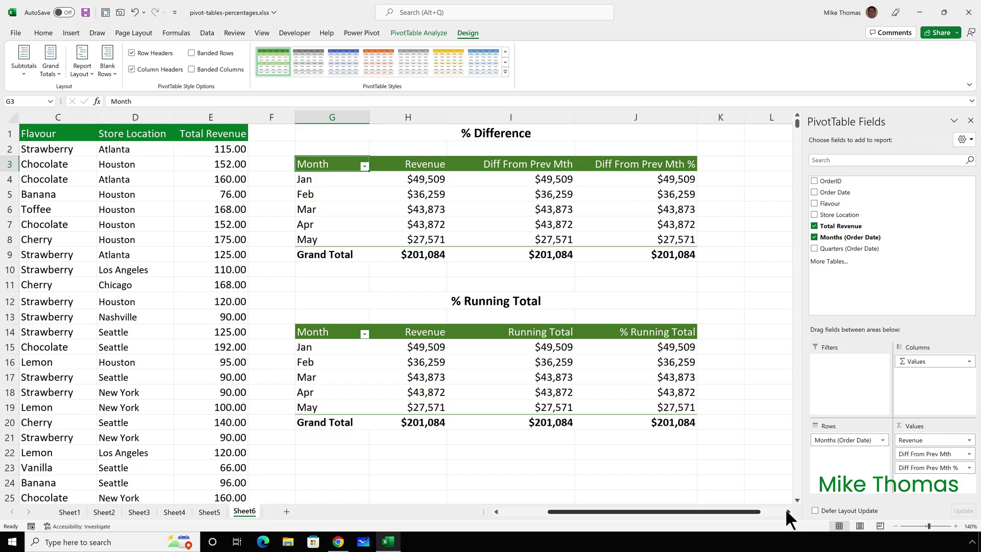
pyautogui.rightClick(553, 192)
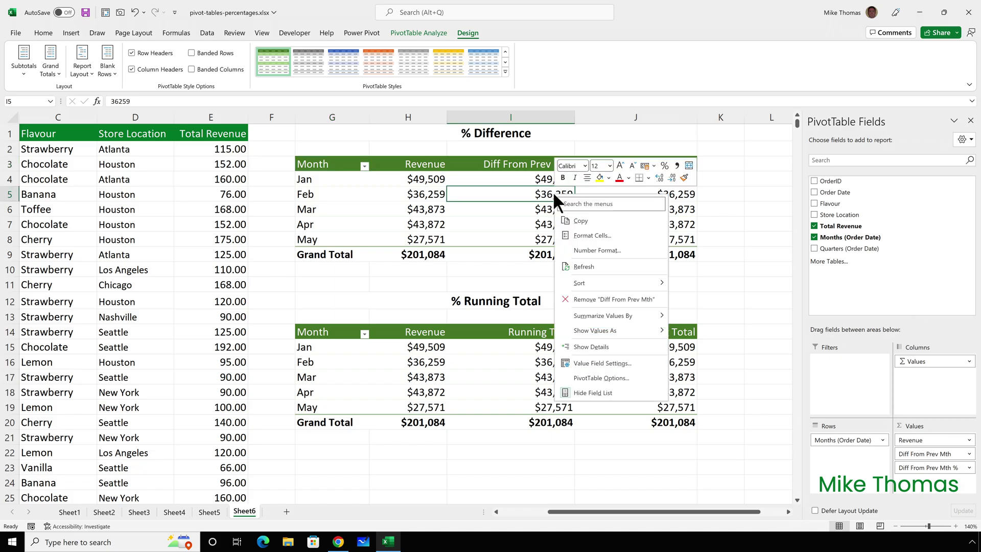
pyautogui.moveTo(613, 332)
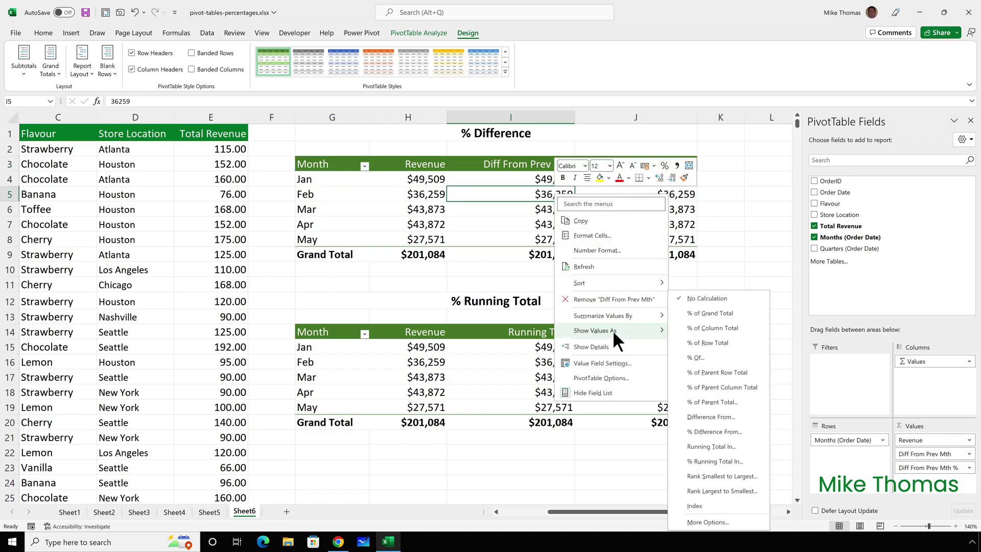
pyautogui.click(721, 415)
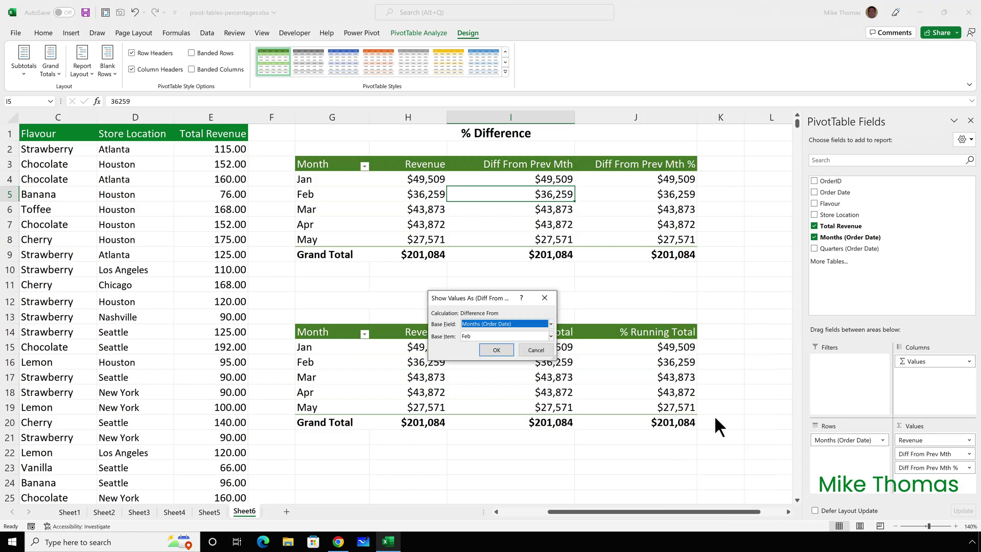
pyautogui.click(494, 335)
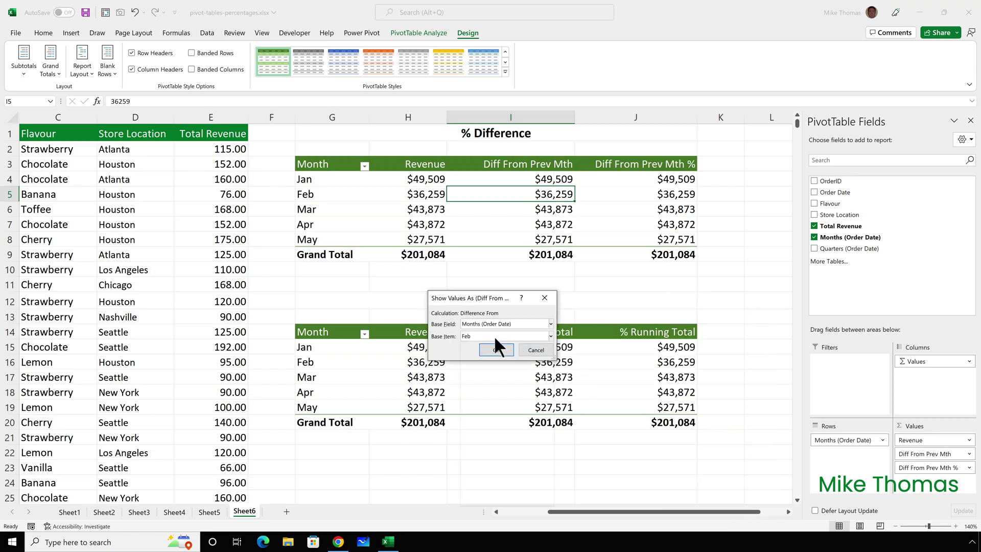
pyautogui.click(492, 348)
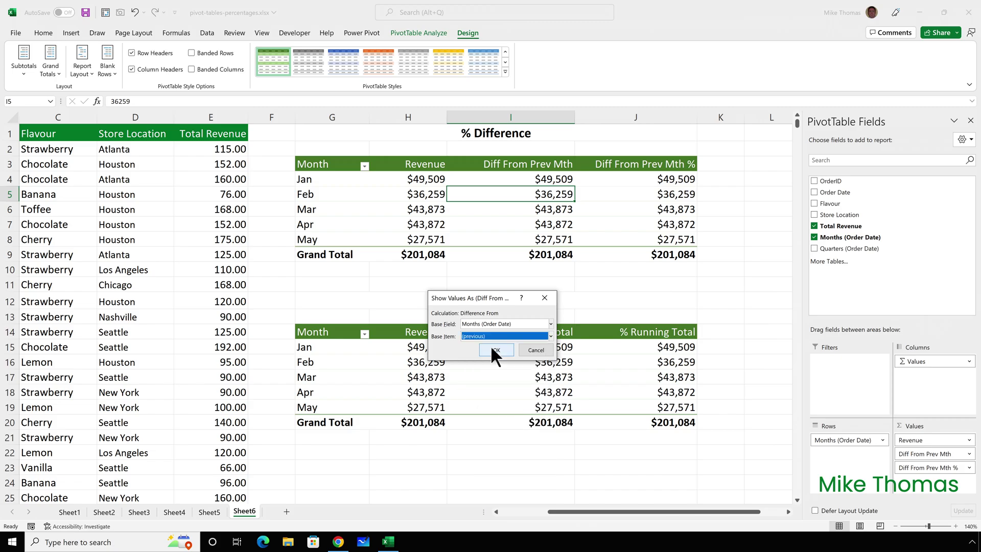
pyautogui.click(499, 348)
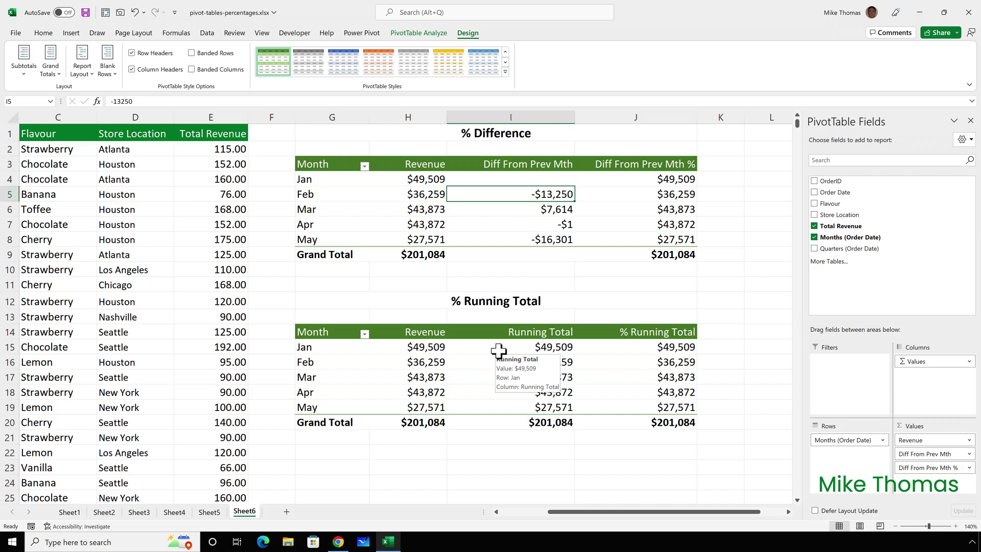
# - Show the Diff From Prev Mth % values as % Difference From, with base field Months (Order Date) and base item (previous)
pyautogui.rightClick(678, 213)
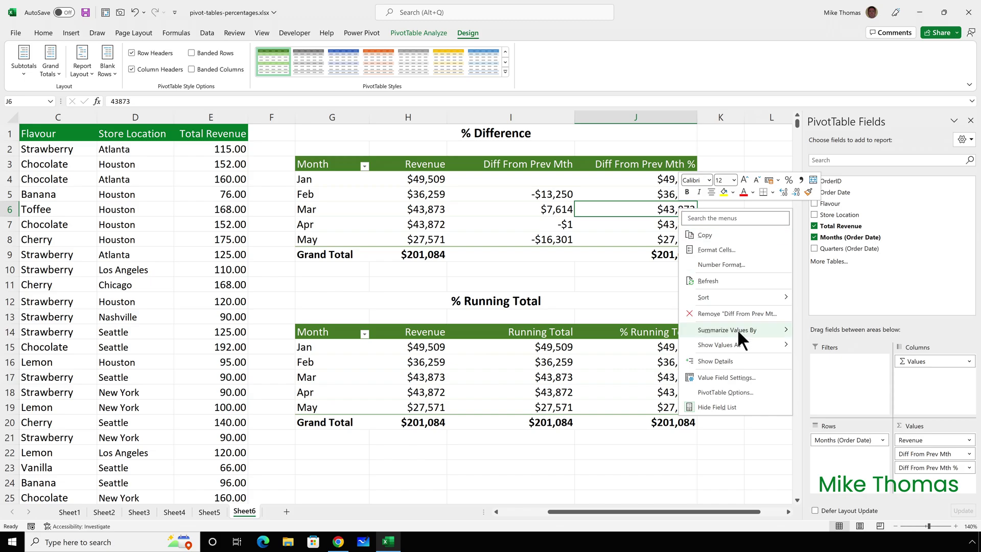
pyautogui.moveTo(733, 340)
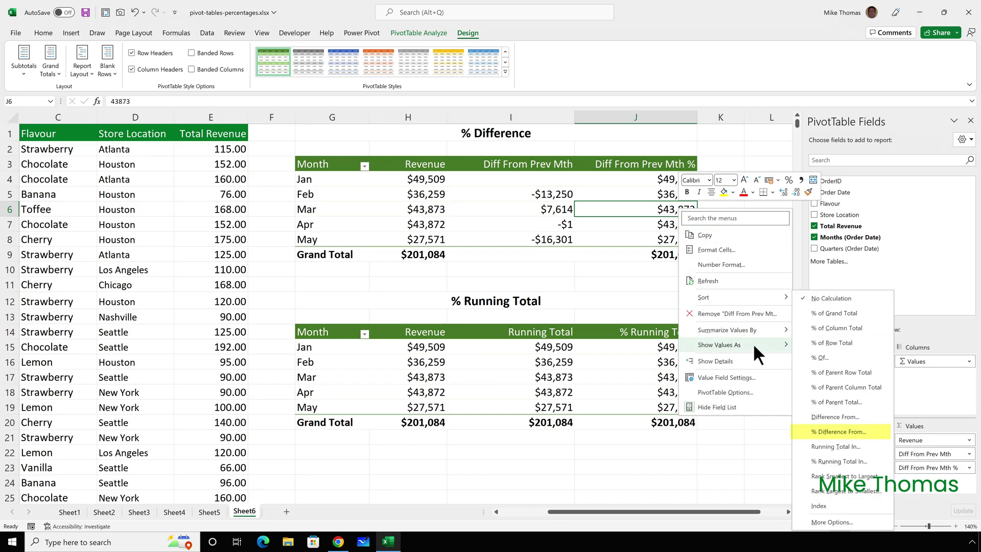
pyautogui.click(851, 433)
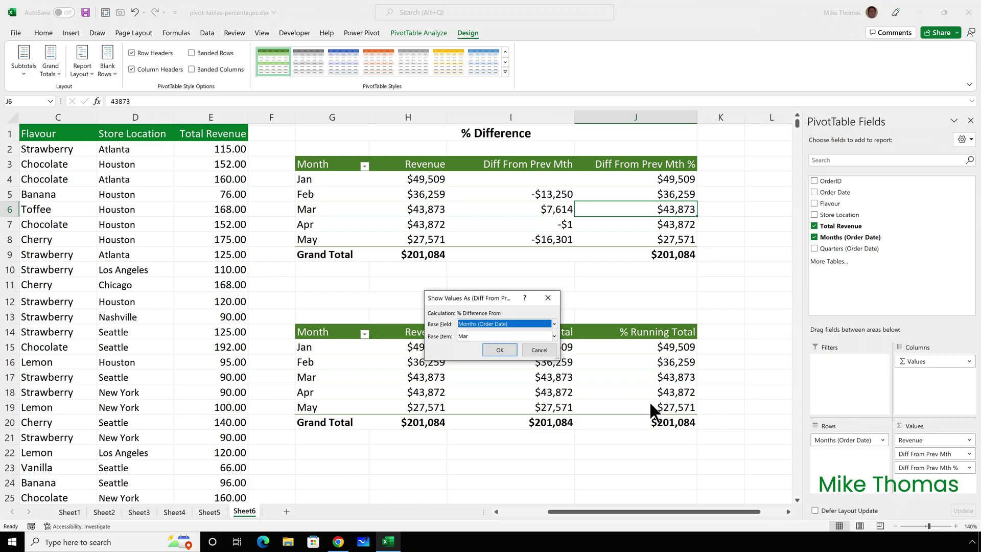
pyautogui.click(510, 333)
pyautogui.click(485, 343)
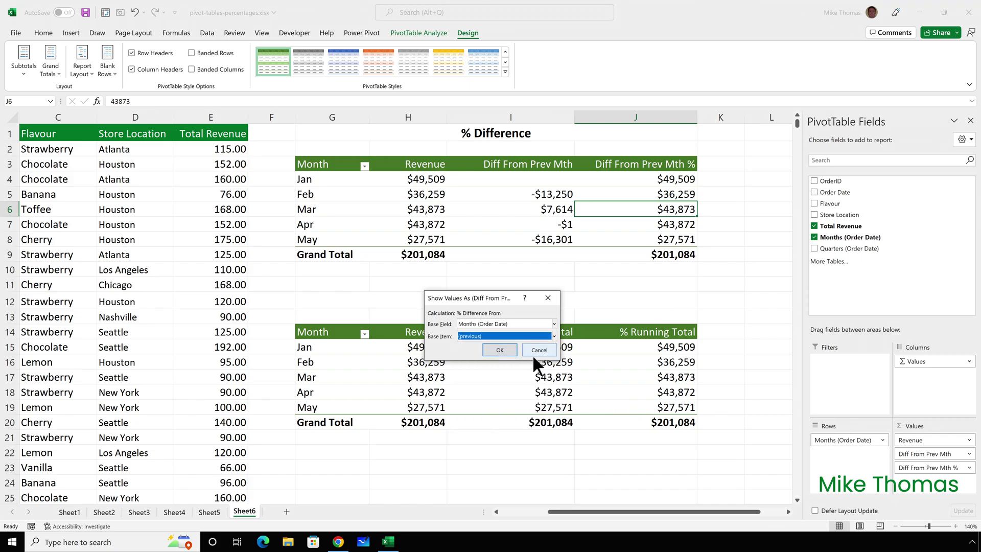
pyautogui.click(500, 349)
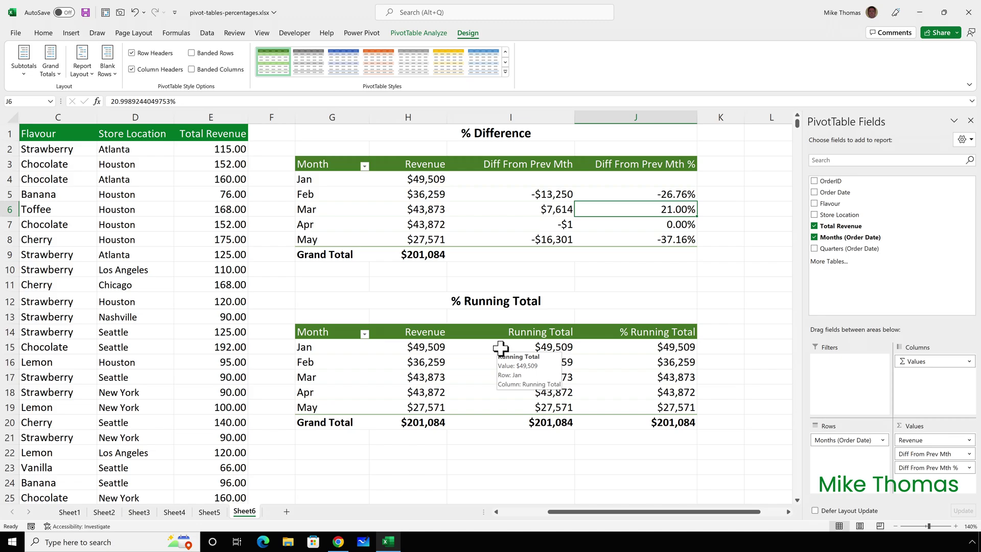
# - Show the Running Total values of the % Running Total pivot table as Running Total In, with base field Months (Order Date)
pyautogui.click(339, 332)
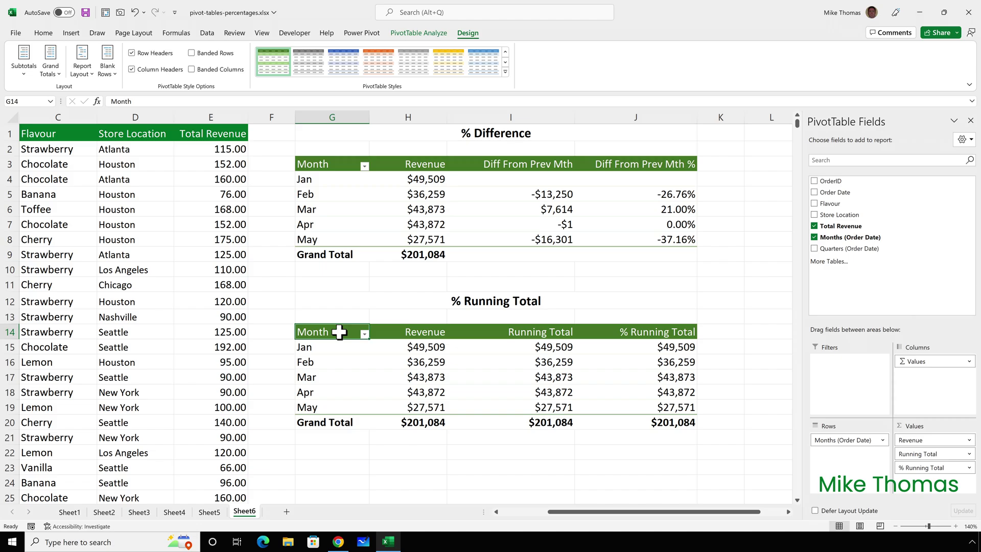
pyautogui.rightClick(563, 377)
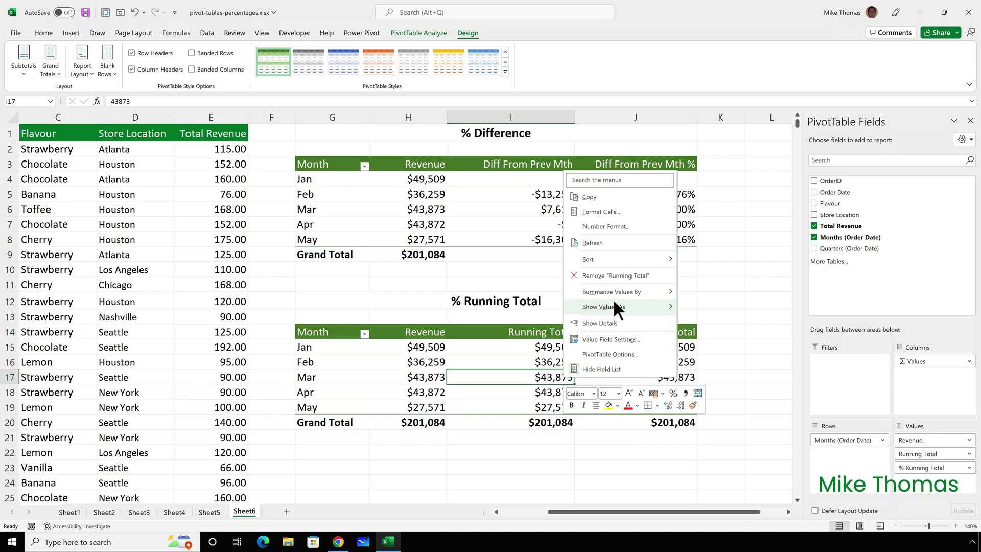
pyautogui.moveTo(612, 306)
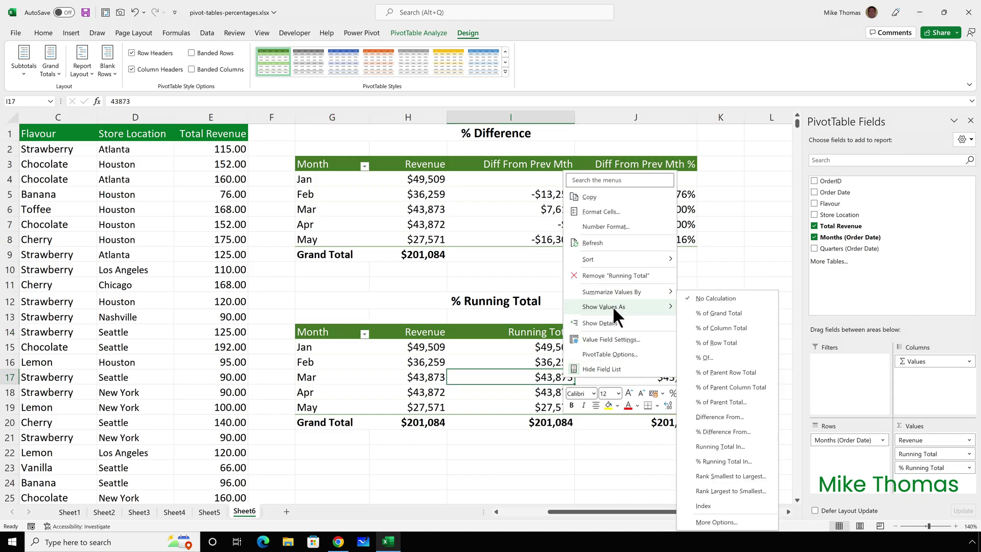
pyautogui.click(730, 446)
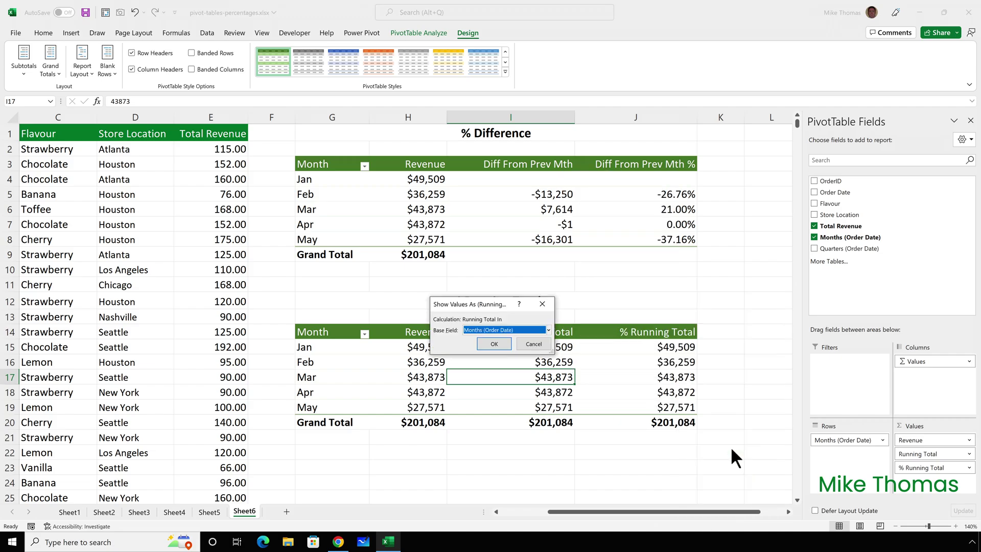
pyautogui.click(496, 344)
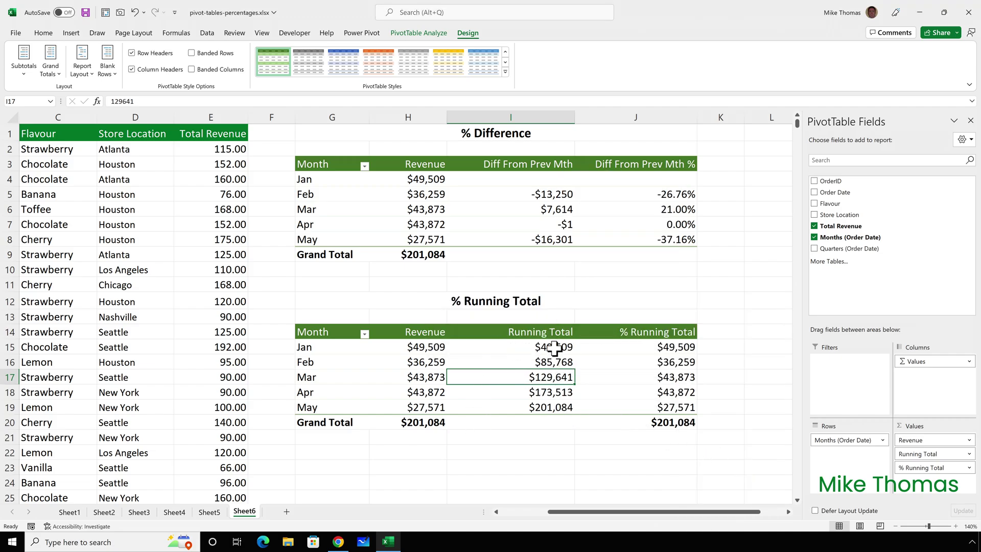
pyautogui.click(554, 347)
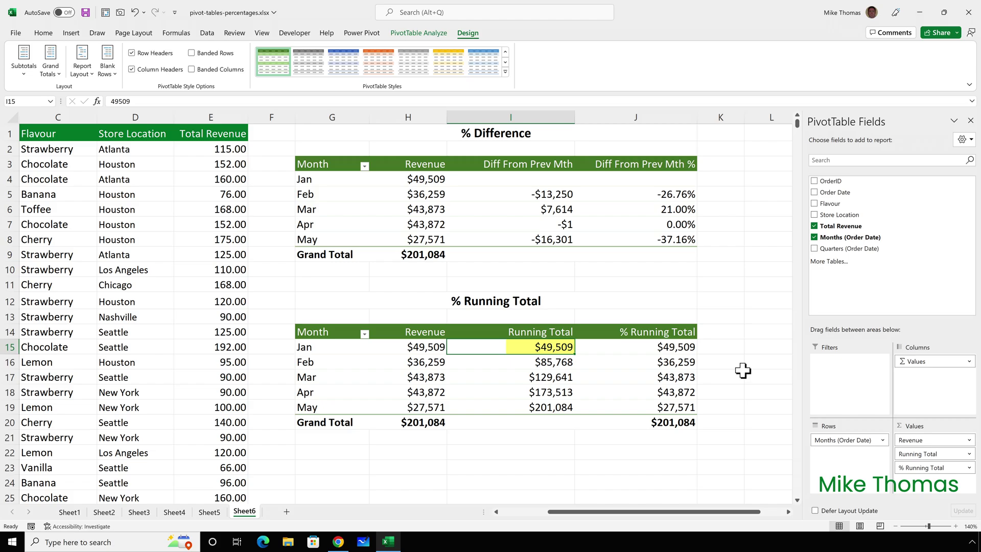
pyautogui.press('Down')
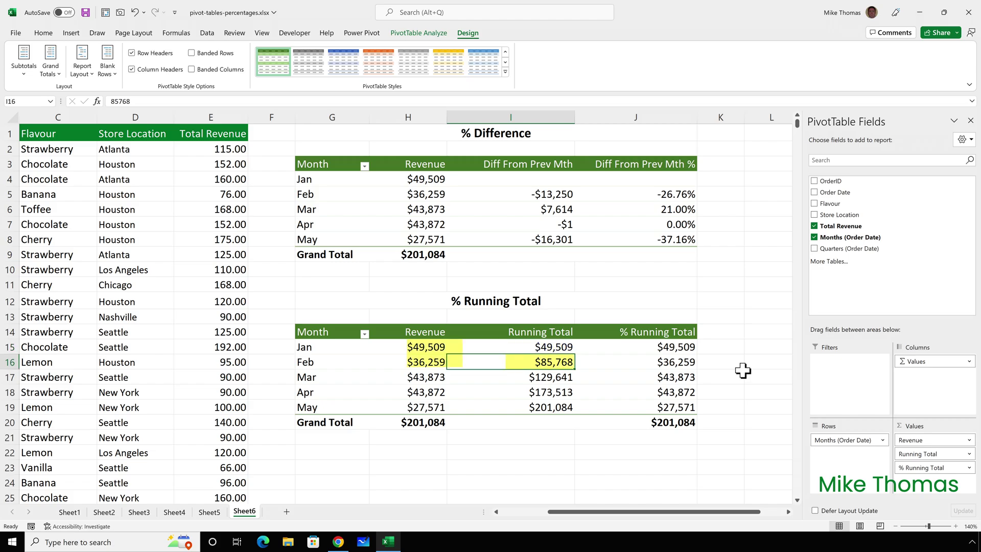
pyautogui.press('Down')
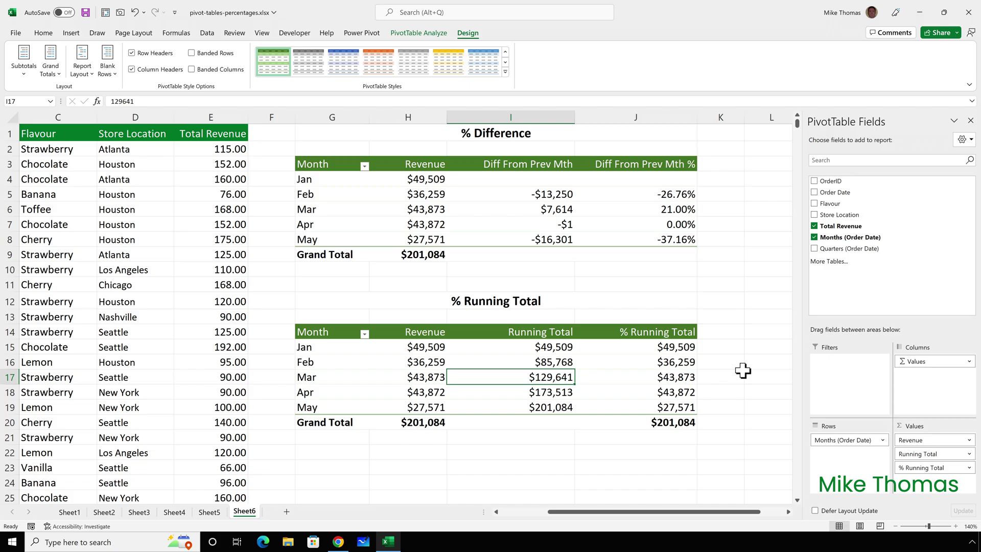
# - Show the % Running Total values of the lower Sheet6 pivot table as % Running Total In, with base field Months (Order Date)
pyautogui.rightClick(679, 377)
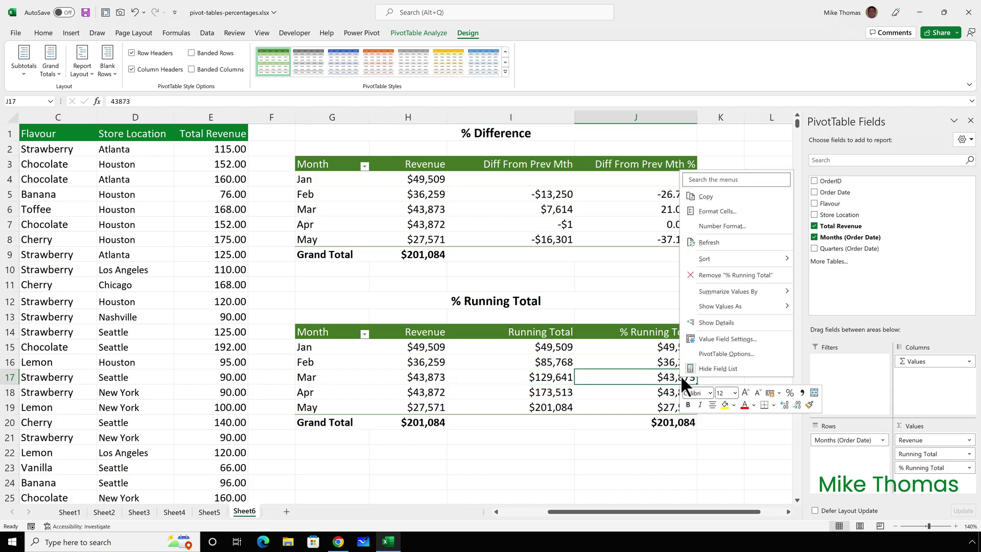
pyautogui.moveTo(736, 302)
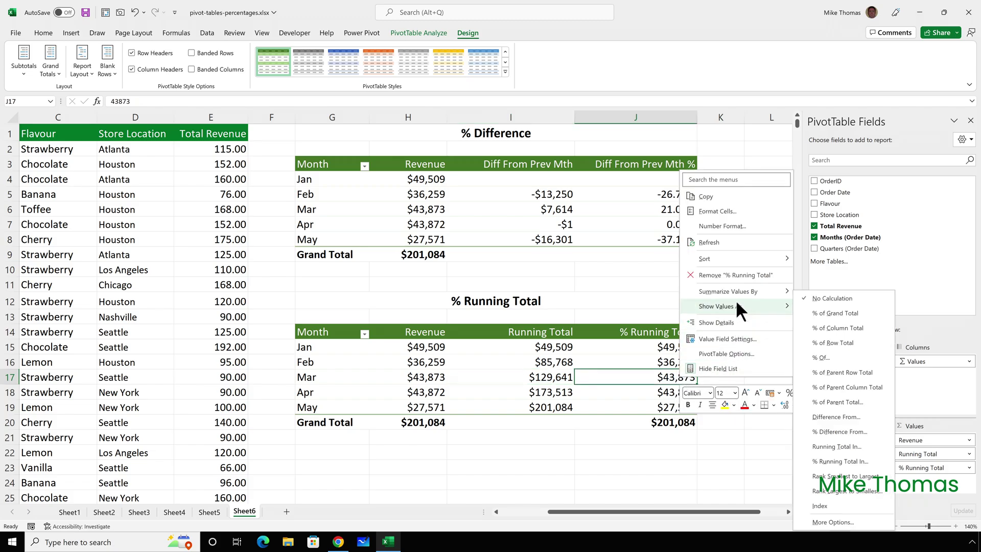
pyautogui.click(860, 459)
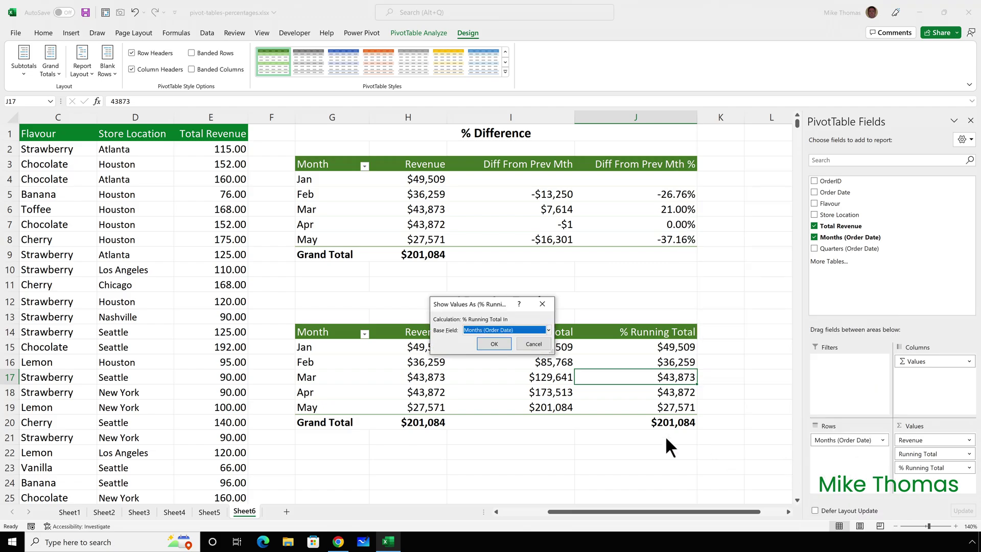
pyautogui.click(494, 343)
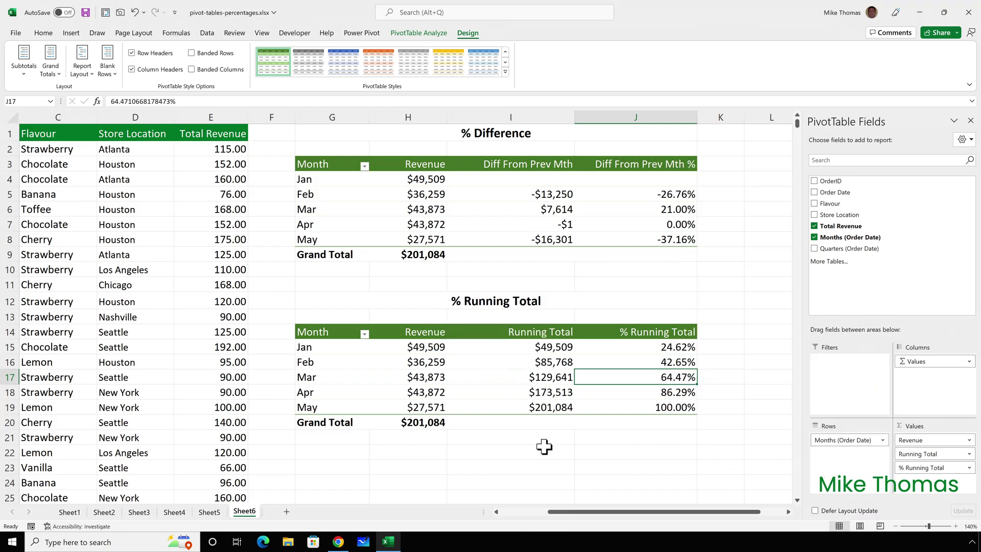